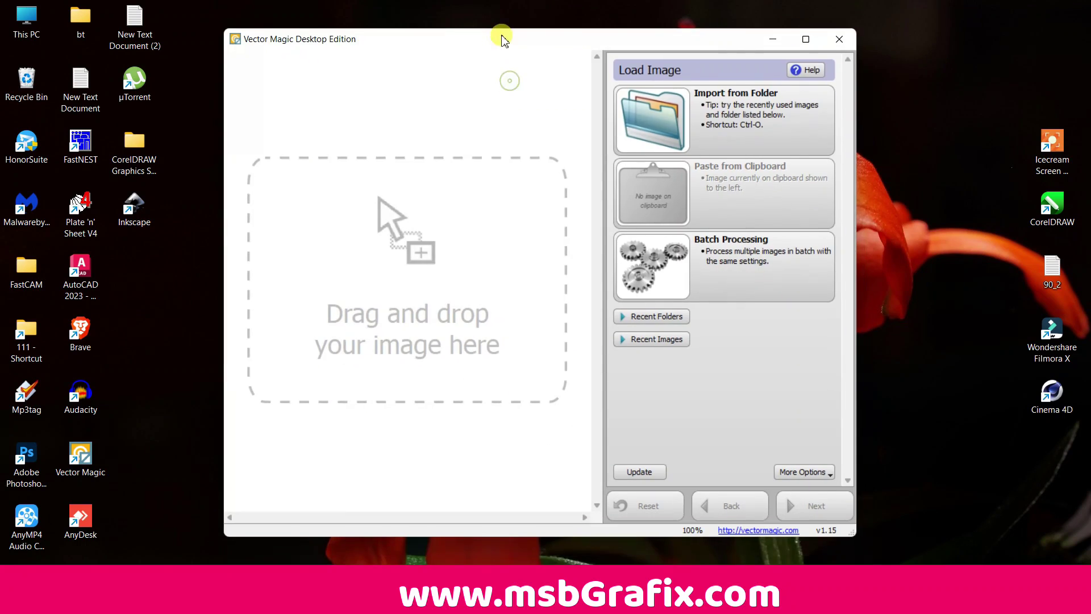
Load the calligraphy JPG in Vector Magic and run Fully Automatic tracing while the window is maximized.
double_click(624, 425)
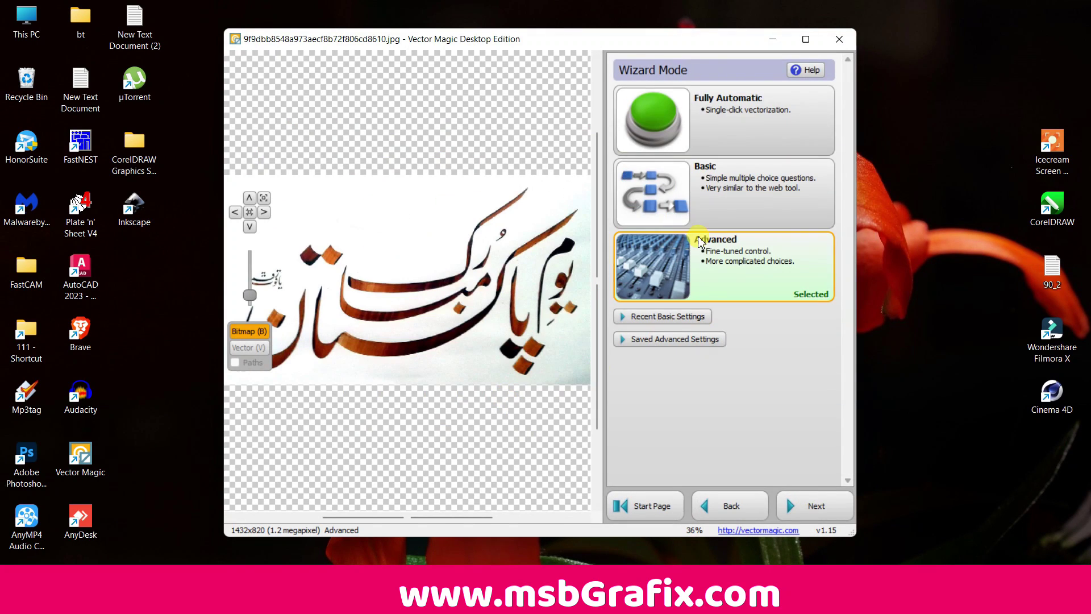
click(659, 134)
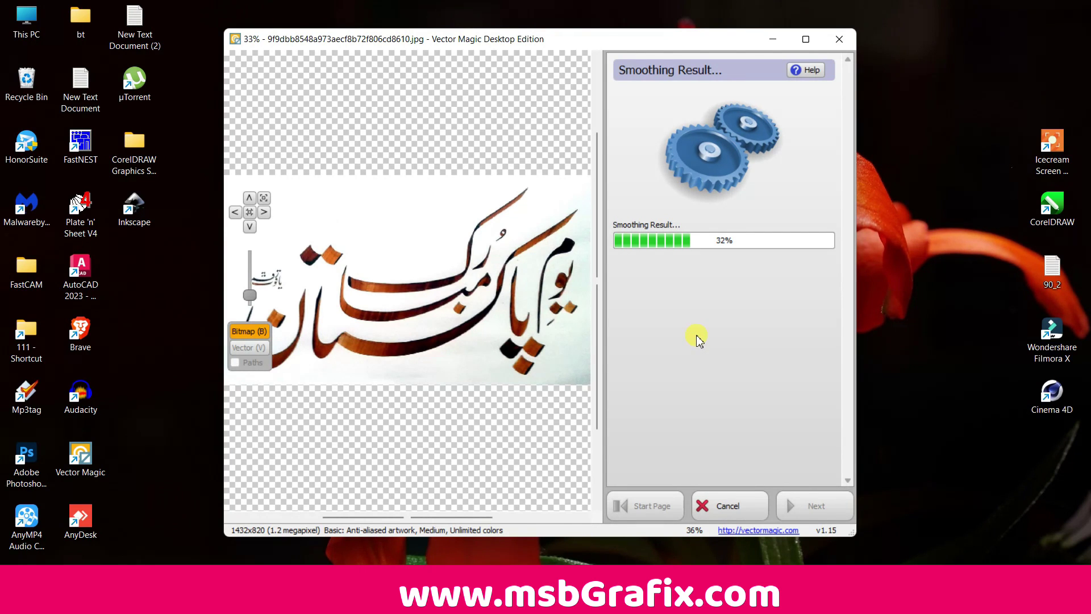
click(805, 39)
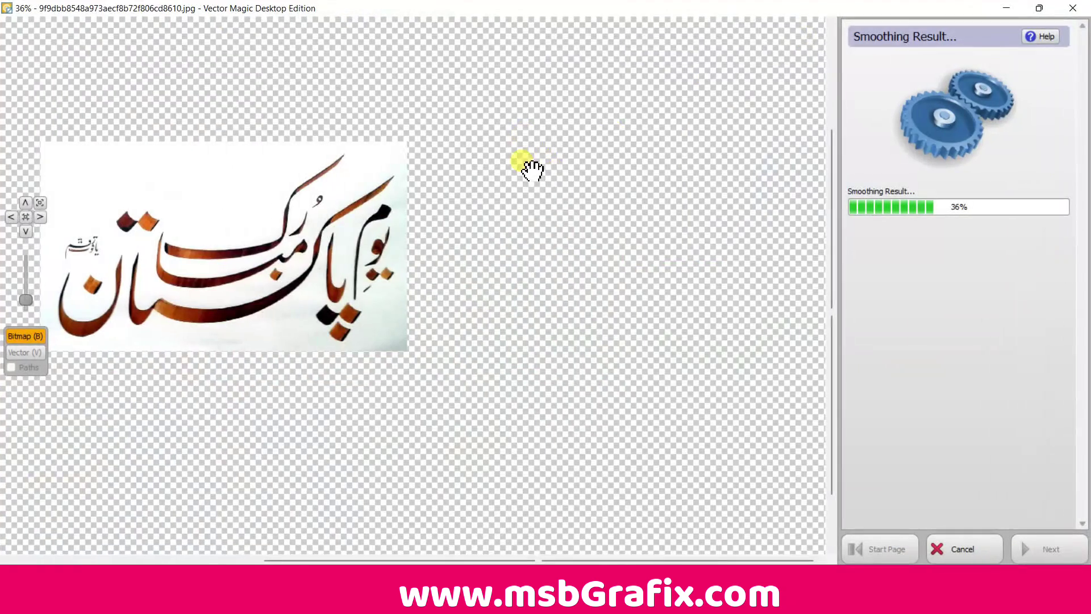
scroll(528, 279, up, 3)
scroll(495, 285, down, 1)
scroll(549, 296, down, 1)
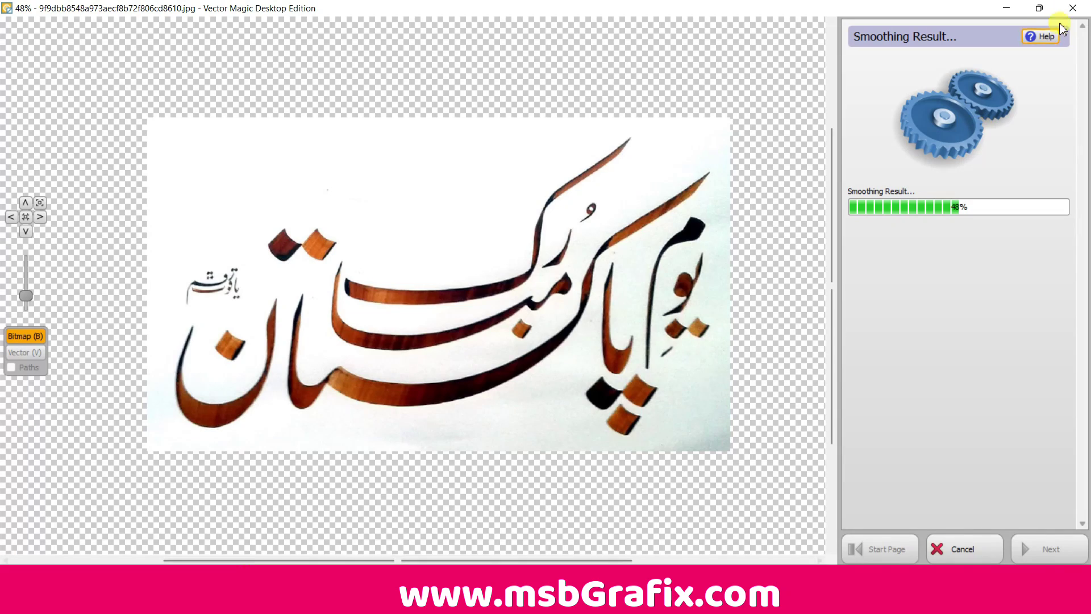
click(1040, 8)
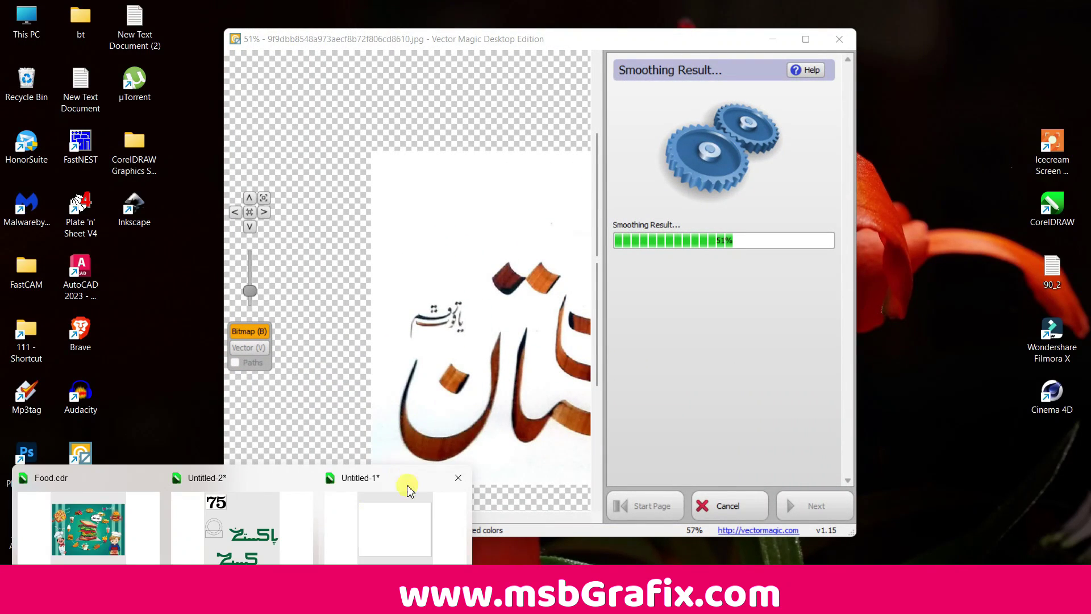
In Untitled-1, remove the stray pasted image from beside the page.
click(409, 490)
key(ctrl+v)
drag(426, 333, 926, 359)
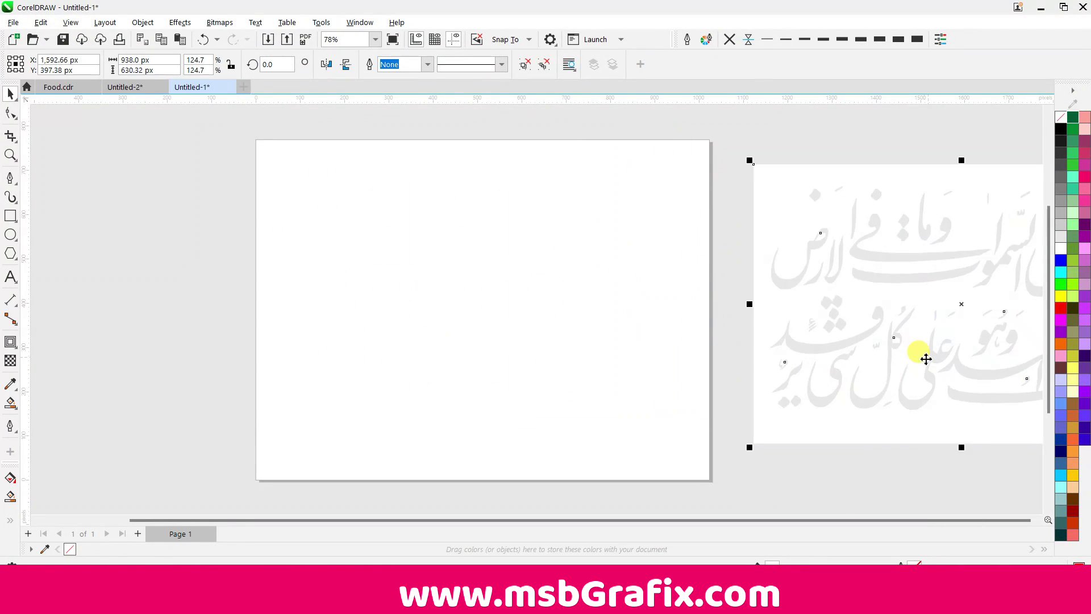
key(Delete)
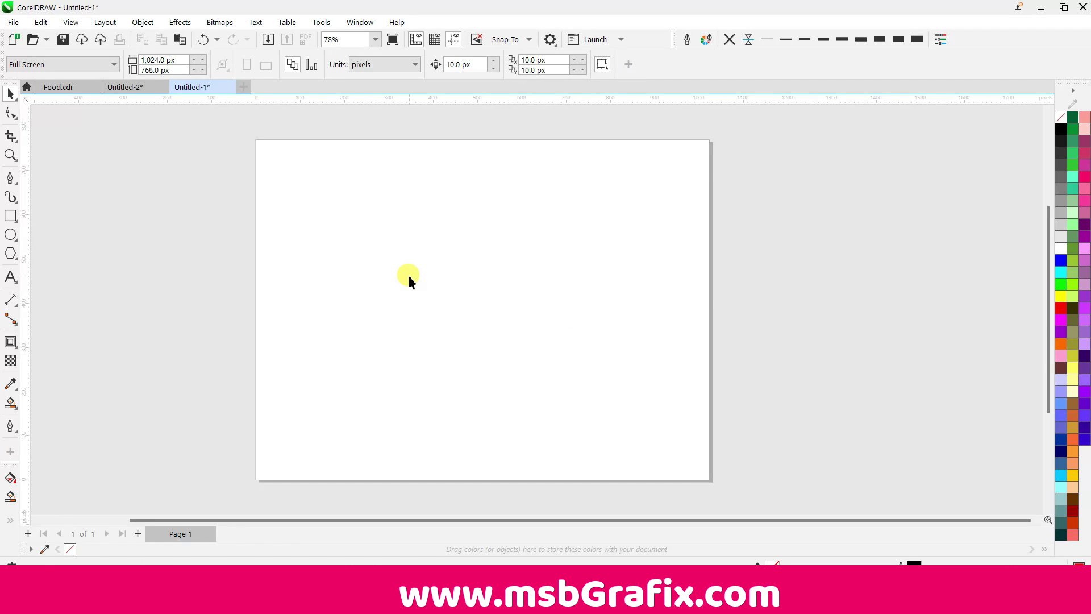
Import the calligraphy JPG at the page's top-left and fit it in view.
key(ctrl+i)
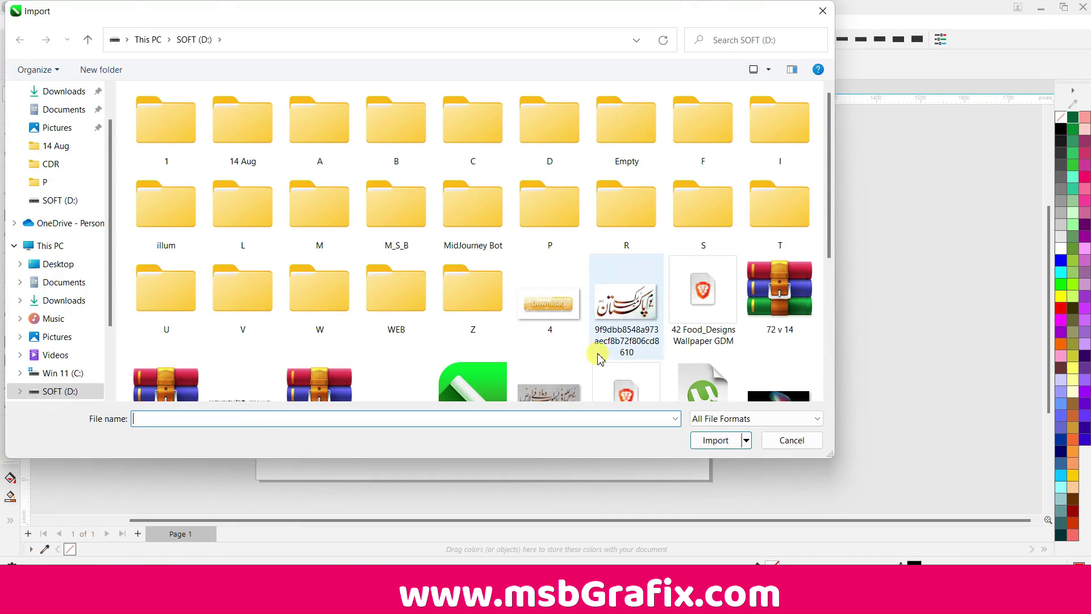
double_click(625, 307)
click(255, 140)
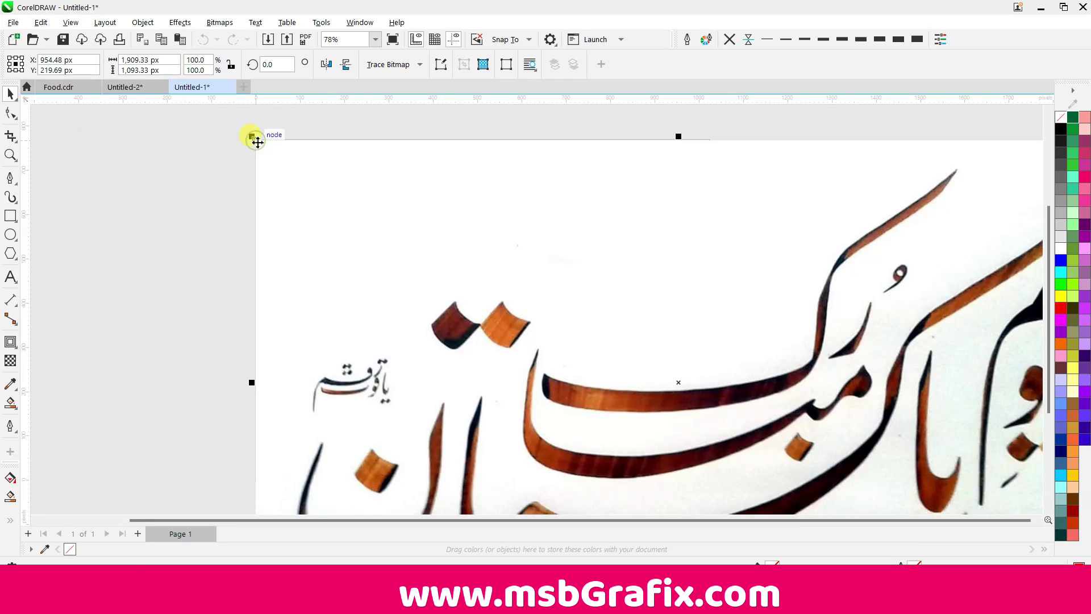
key(F4)
scroll(561, 419, up, 3)
scroll(458, 382, up, 2)
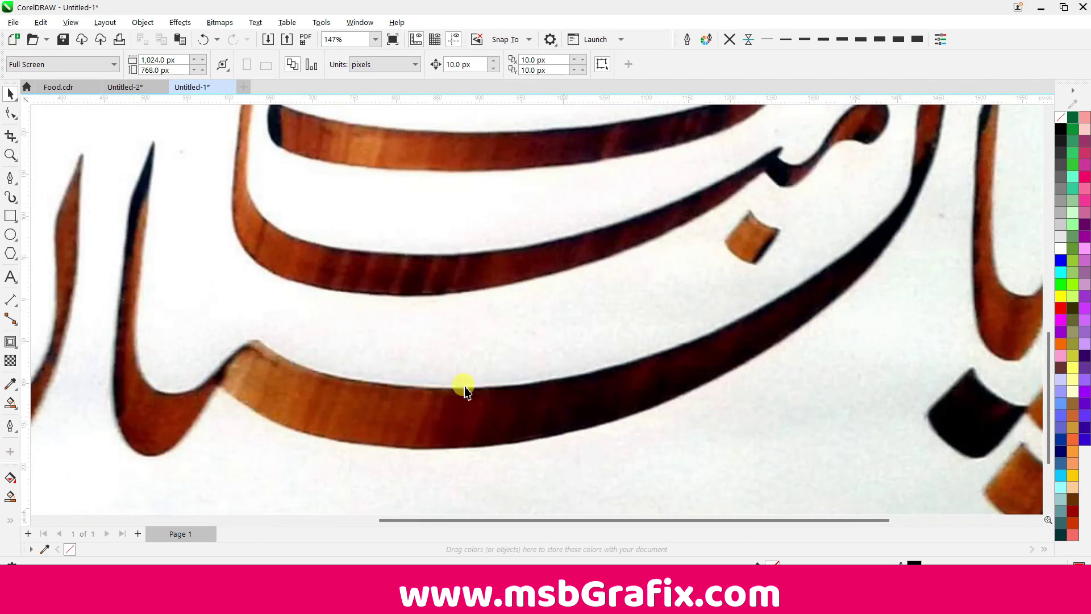
scroll(872, 324, down, 4)
click(390, 65)
mouse_move(406, 115)
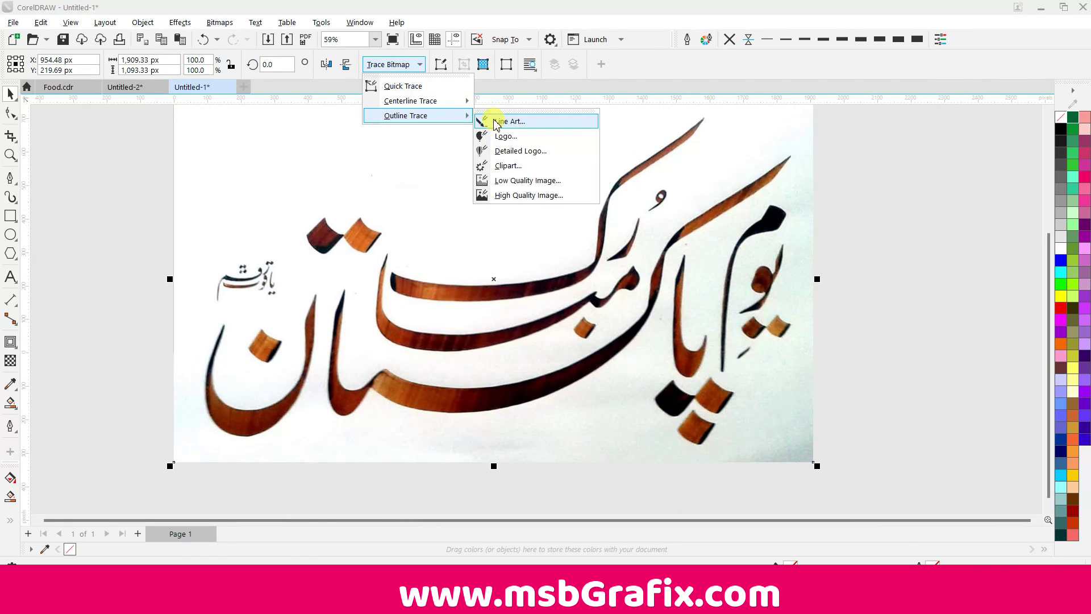
Start a Logo outline trace with detail 96 and merge the light background colours.
click(513, 139)
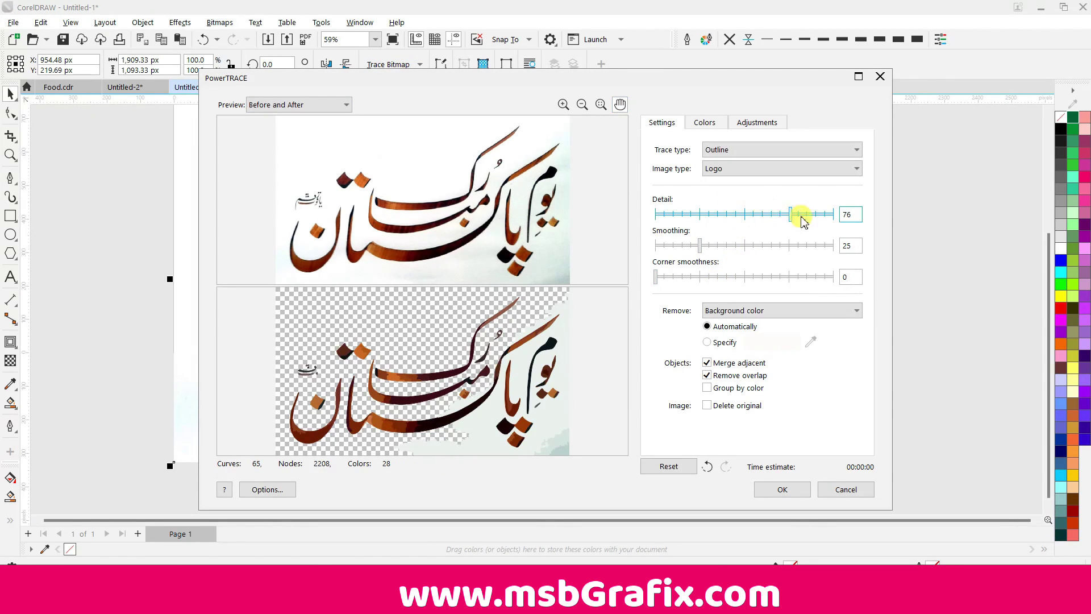
drag(790, 215, 827, 215)
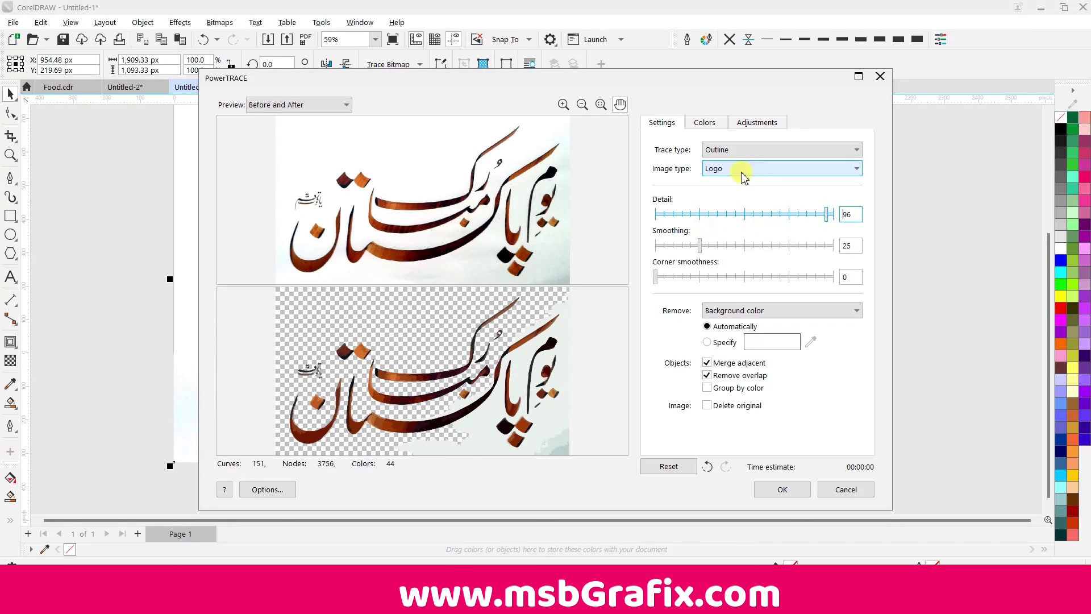
click(752, 123)
click(705, 123)
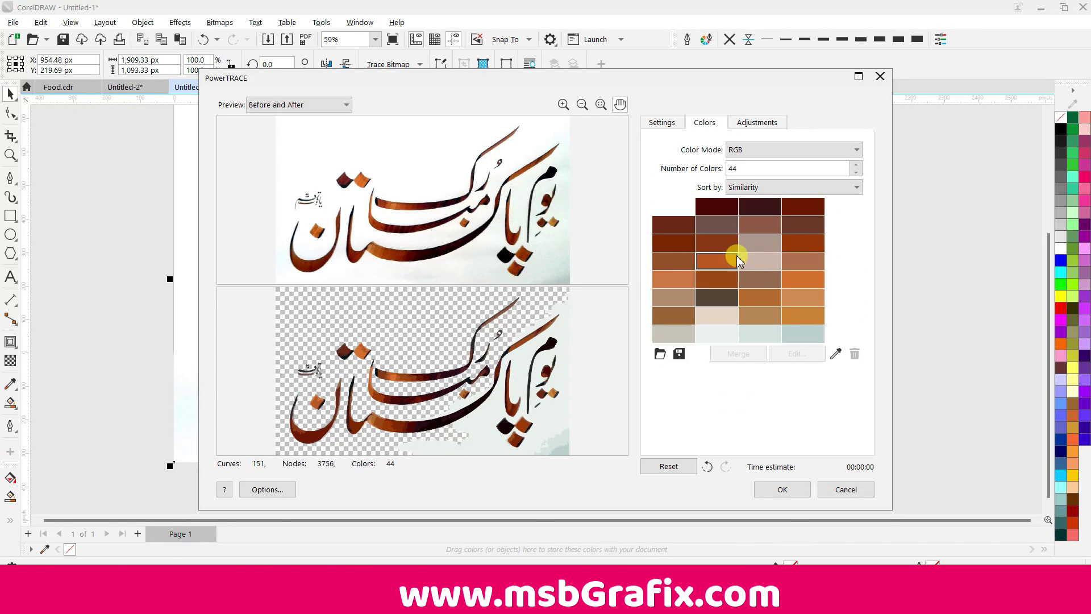
click(805, 336)
shift+click(701, 339)
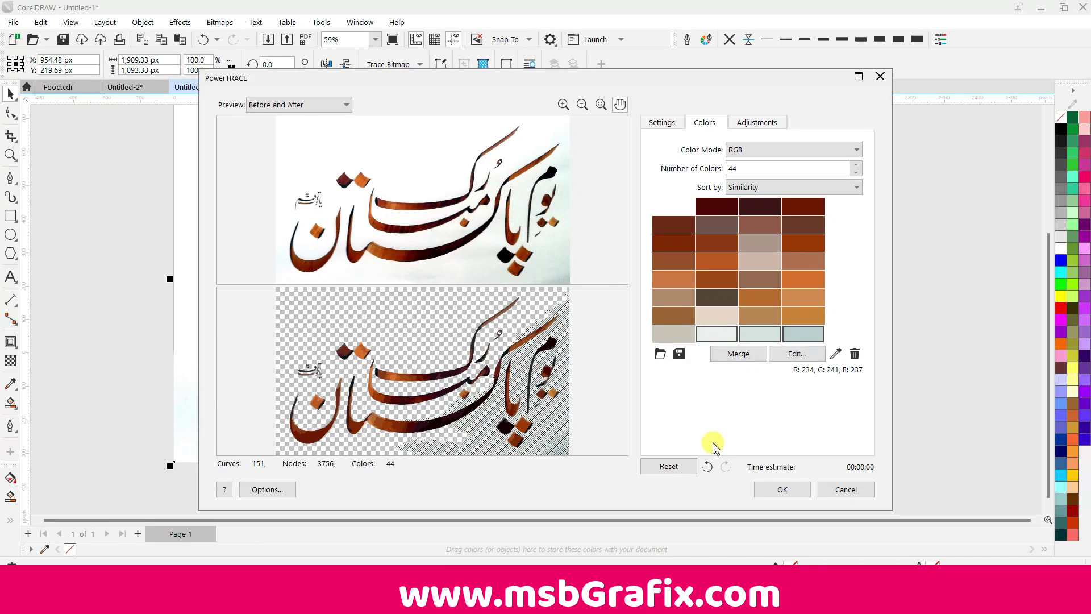
click(733, 362)
Merge the dark colour swatches of the trace palette into one colour.
click(805, 316)
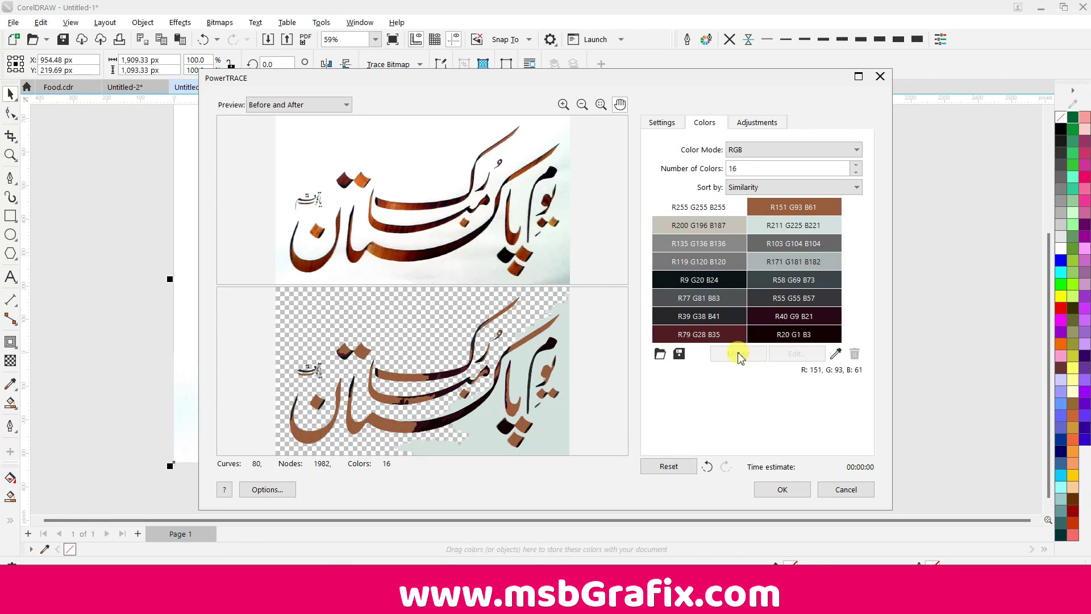
click(780, 336)
shift+click(739, 333)
right_click(739, 336)
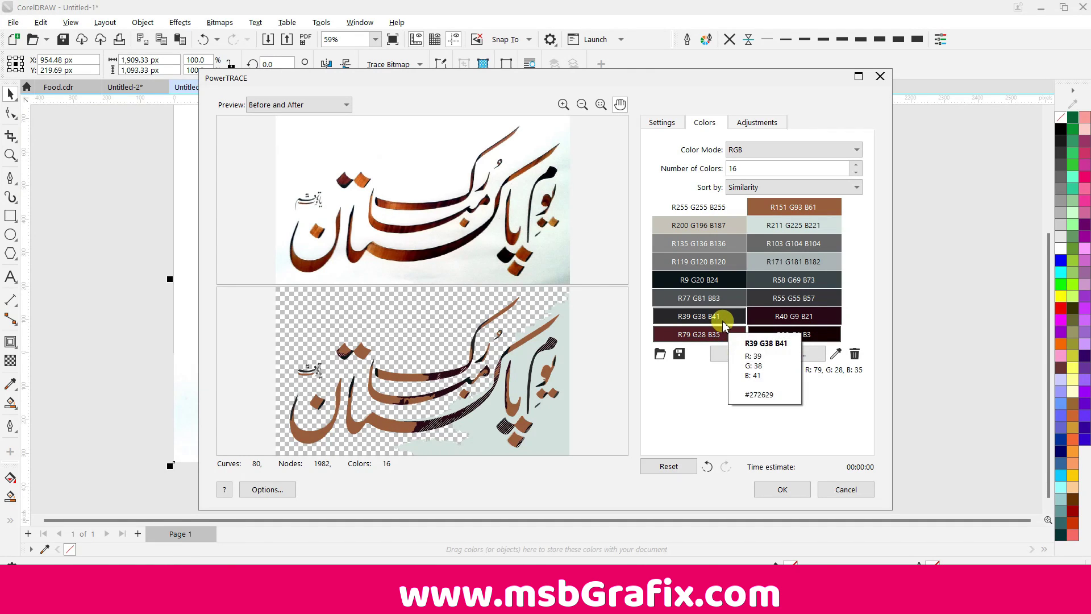
click(738, 354)
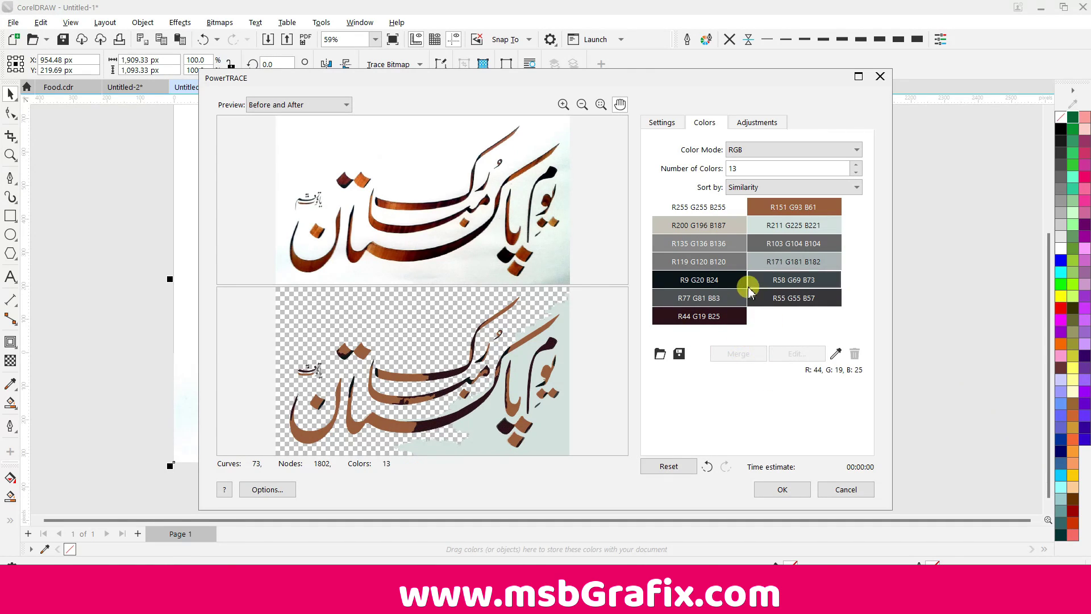
Merge the grey swatches, including R77 G81 B83 and R55 G55 B57, into single colours.
click(742, 297)
ctrl+click(765, 225)
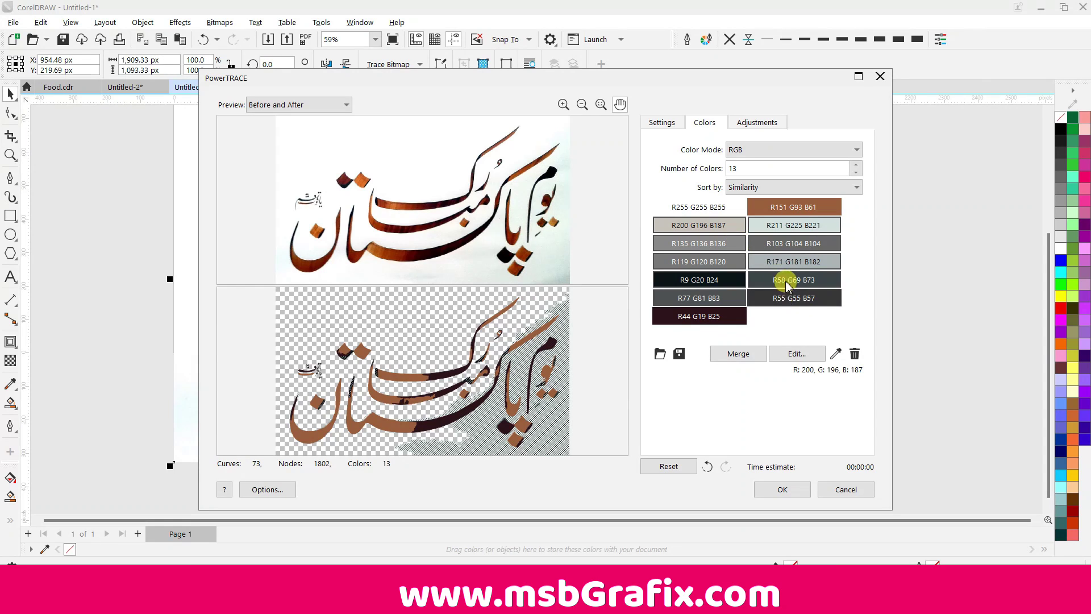
ctrl+click(753, 281)
click(740, 354)
click(756, 314)
shift+click(755, 243)
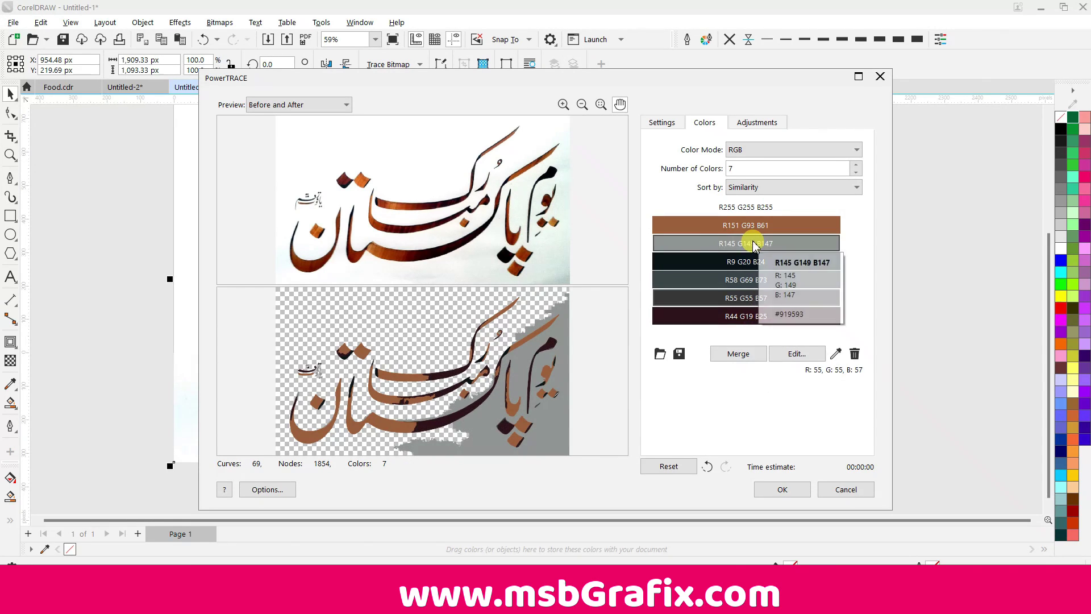
click(733, 354)
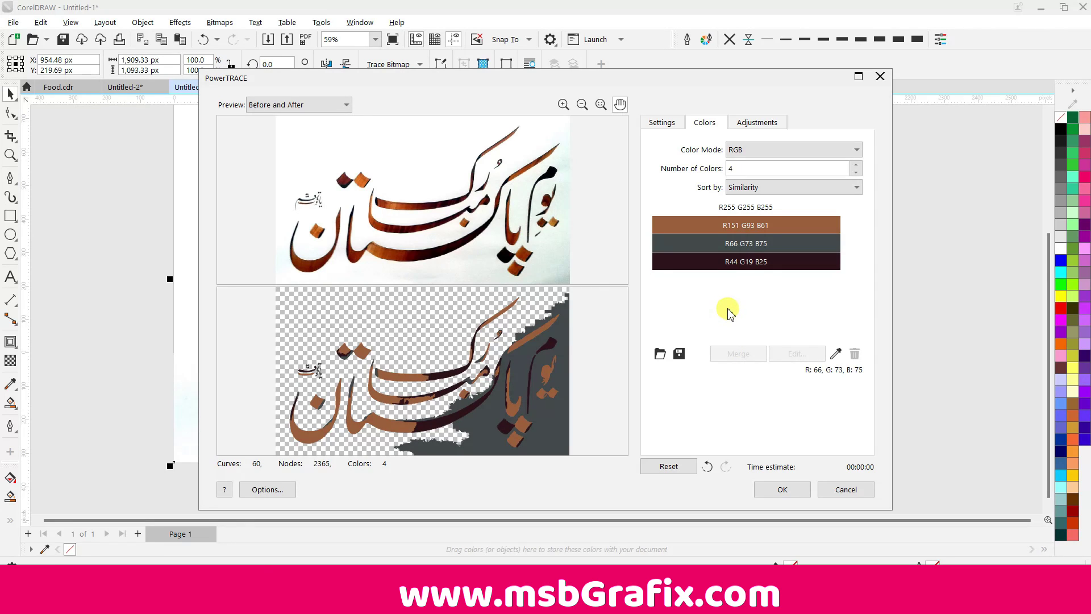
Reset to the original 20-colour palette, apply the trace, and move it left of the bitmap.
click(691, 471)
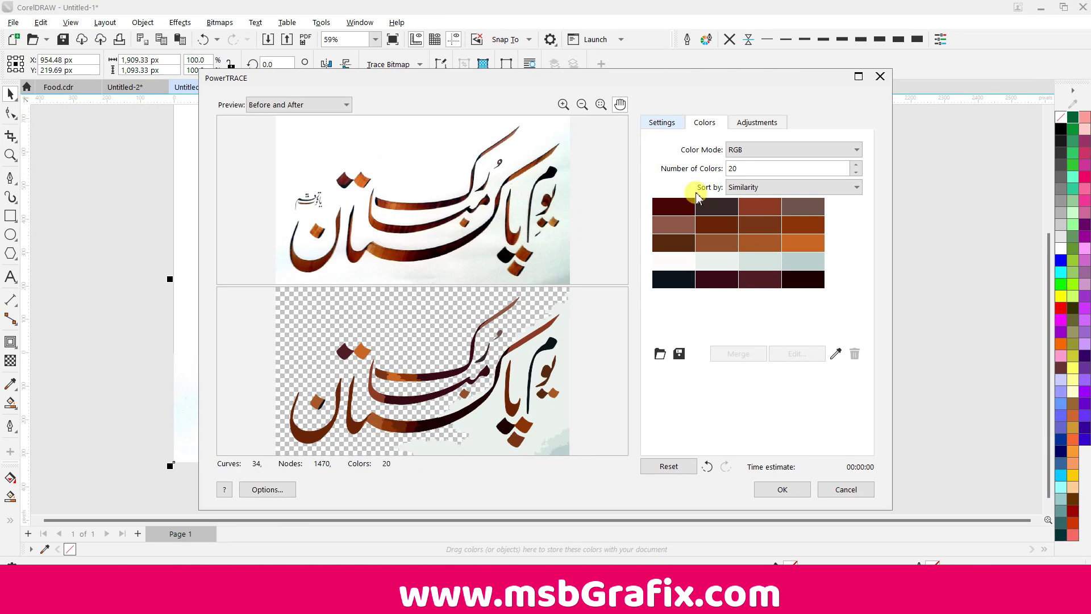
key(Return)
drag(766, 391, 98, 386)
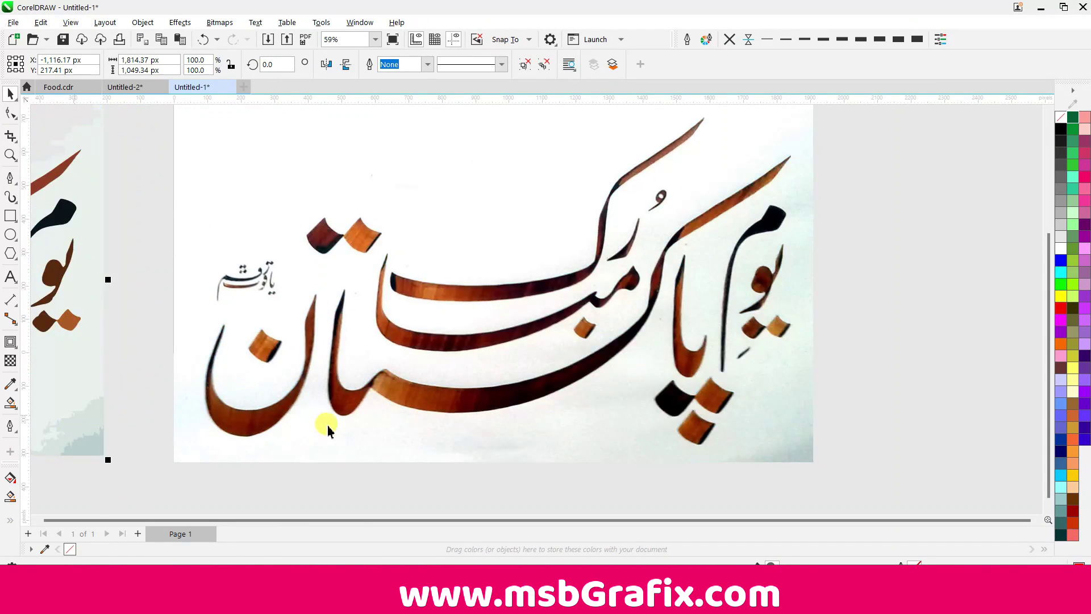
Delete the light background shapes behind the traced lettering.
ctrl+click(633, 172)
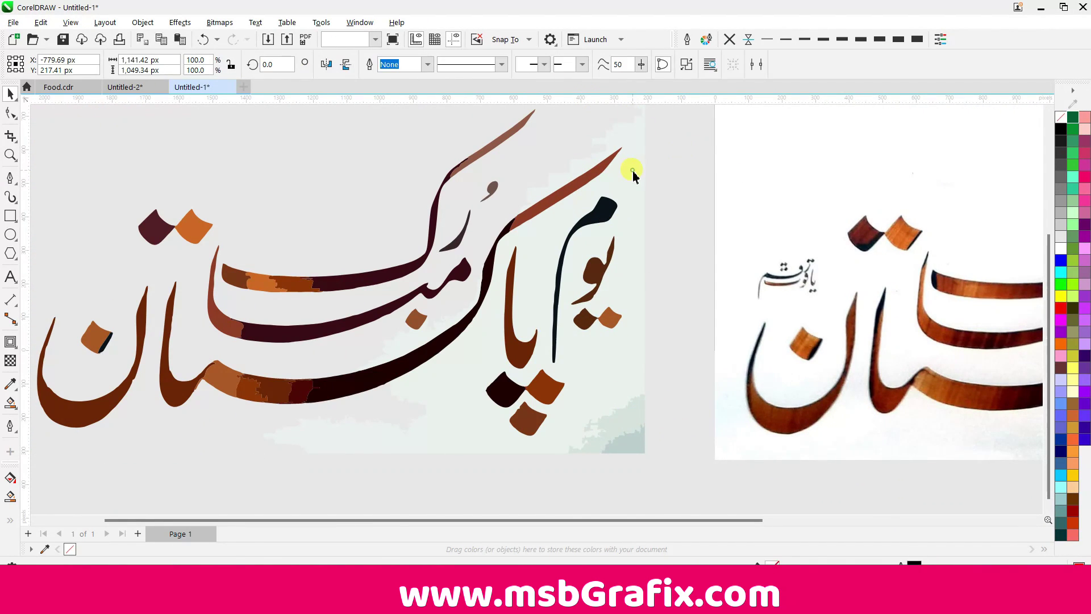
key(Delete)
click(629, 434)
key(Delete)
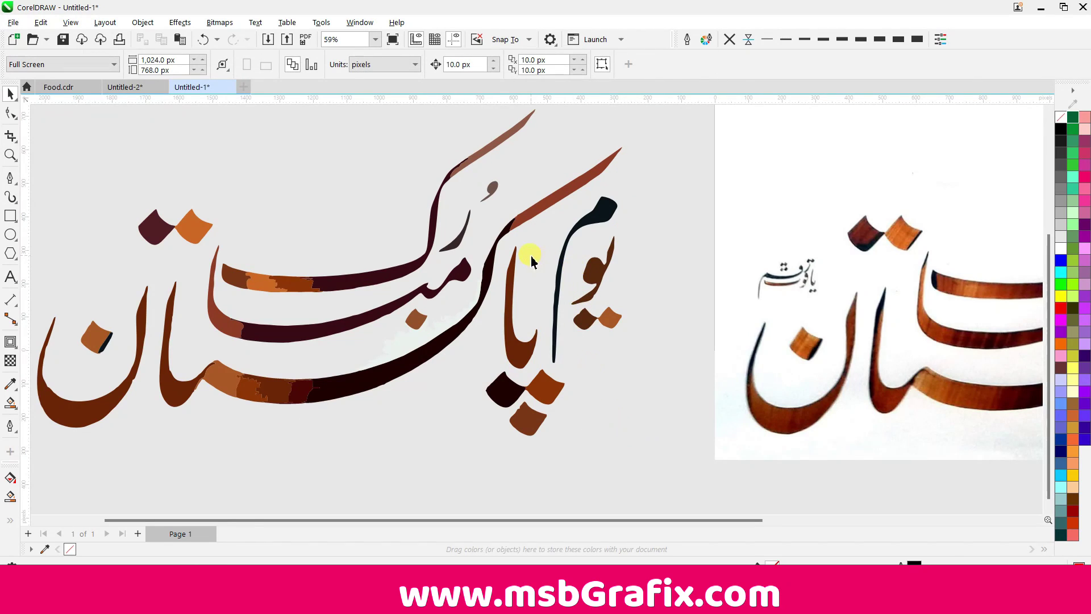
scroll(464, 273, down, 2)
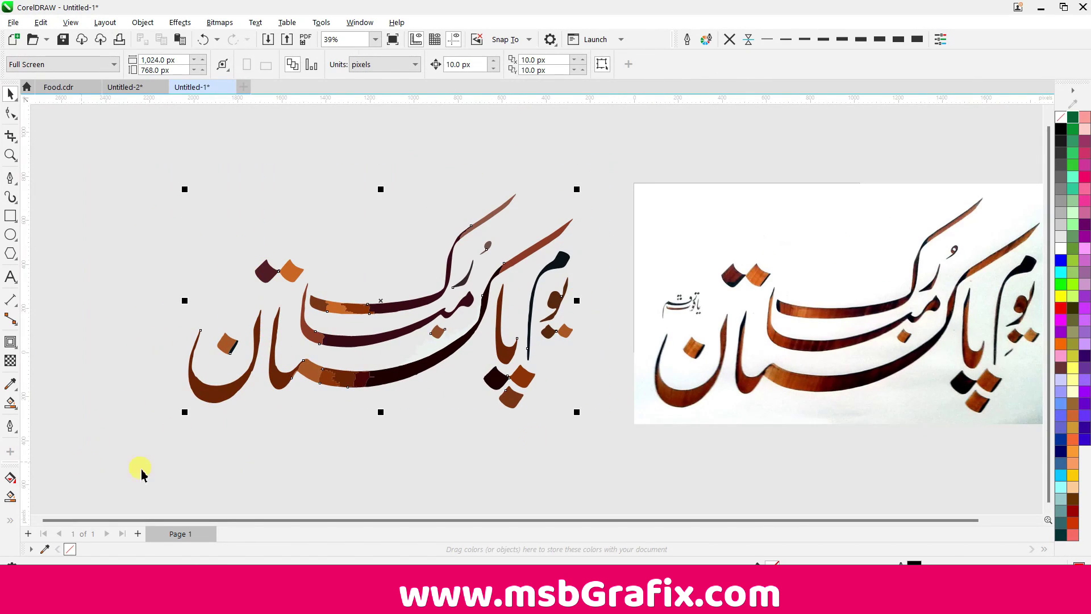
Try a solid orange fill on the lettering, then undo it.
click(1060, 344)
click(441, 424)
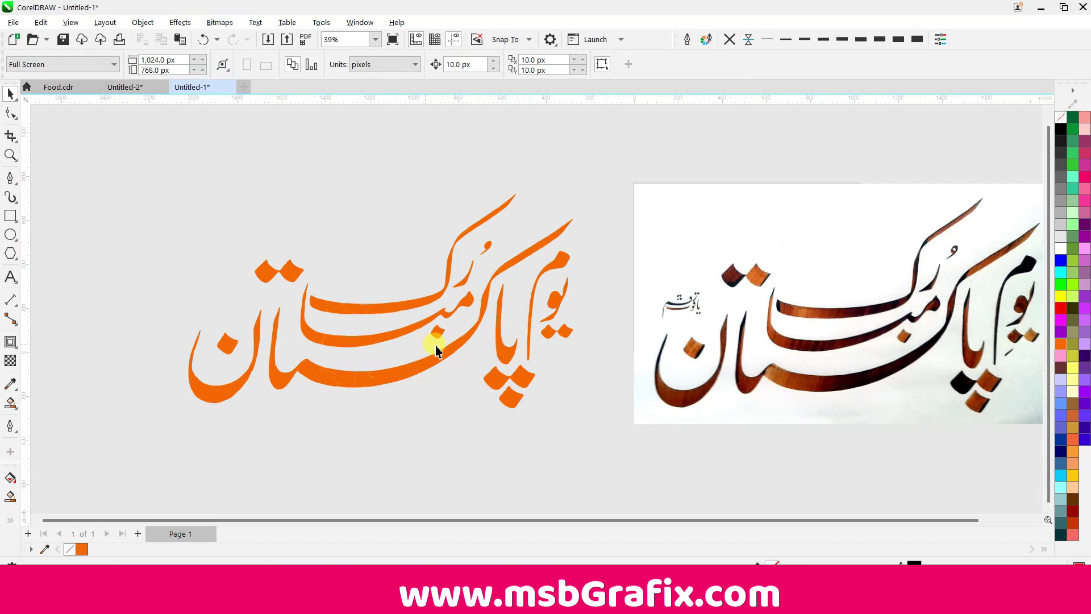
scroll(482, 319, up, 1)
click(526, 244)
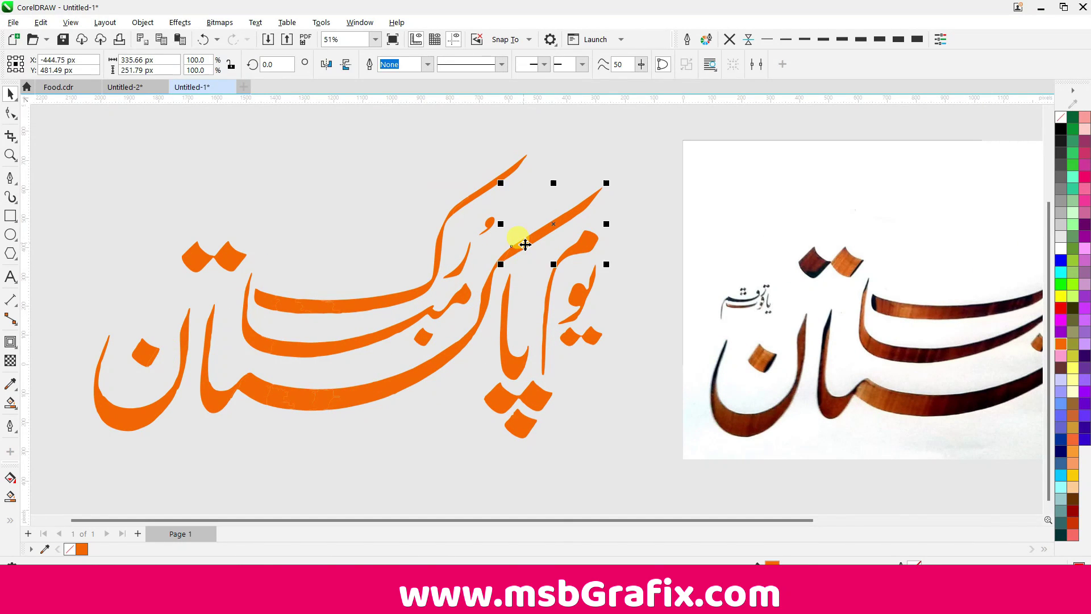
scroll(549, 308, down, 1)
click(575, 339)
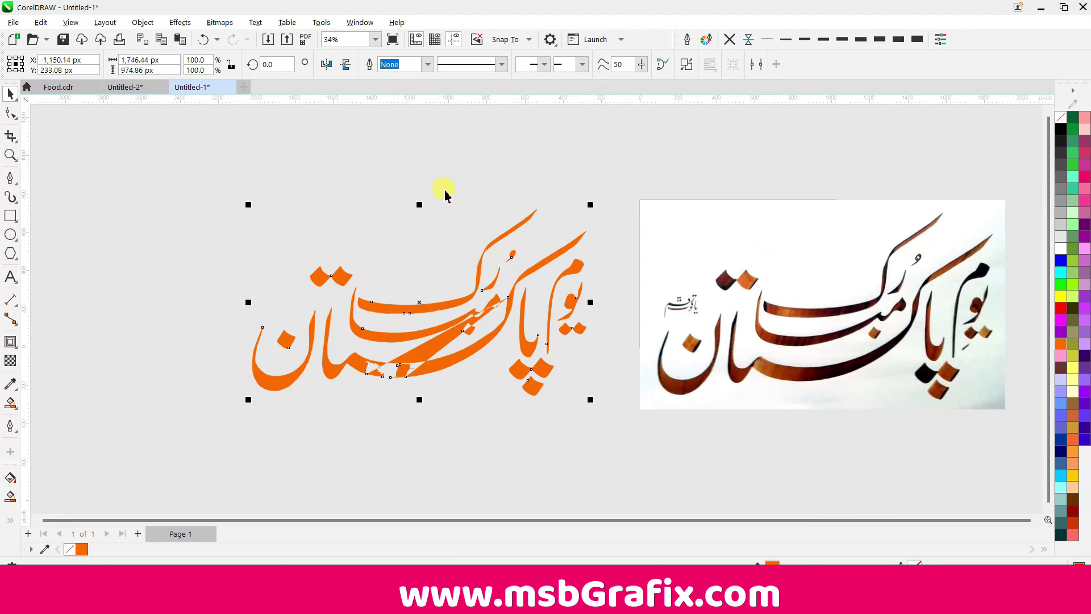
click(203, 40)
Give all the lettering pieces an orange gradient fill.
click(491, 333)
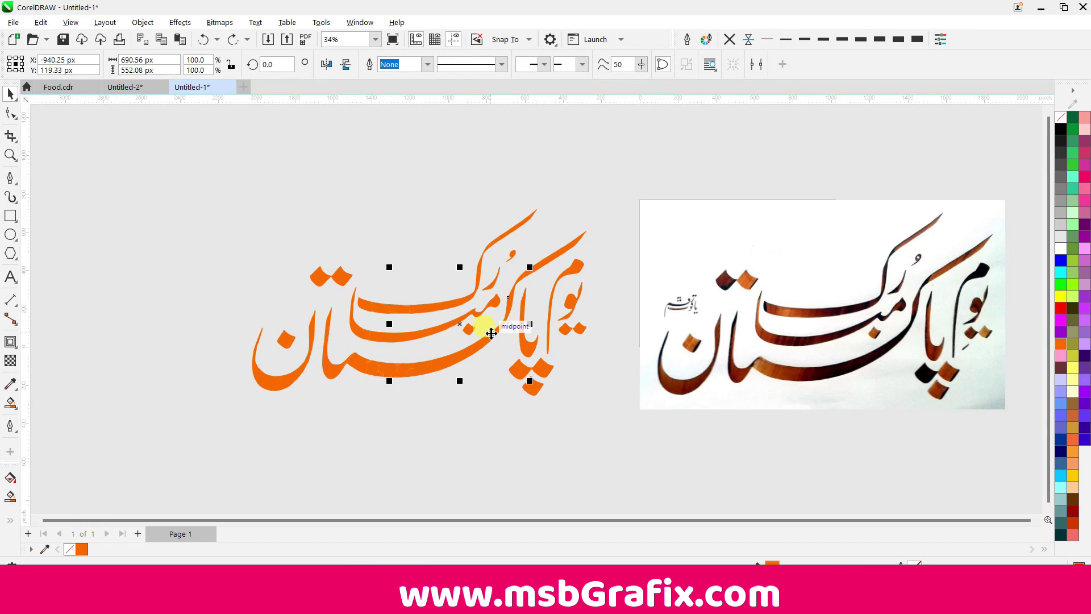
drag(594, 448, 615, 463)
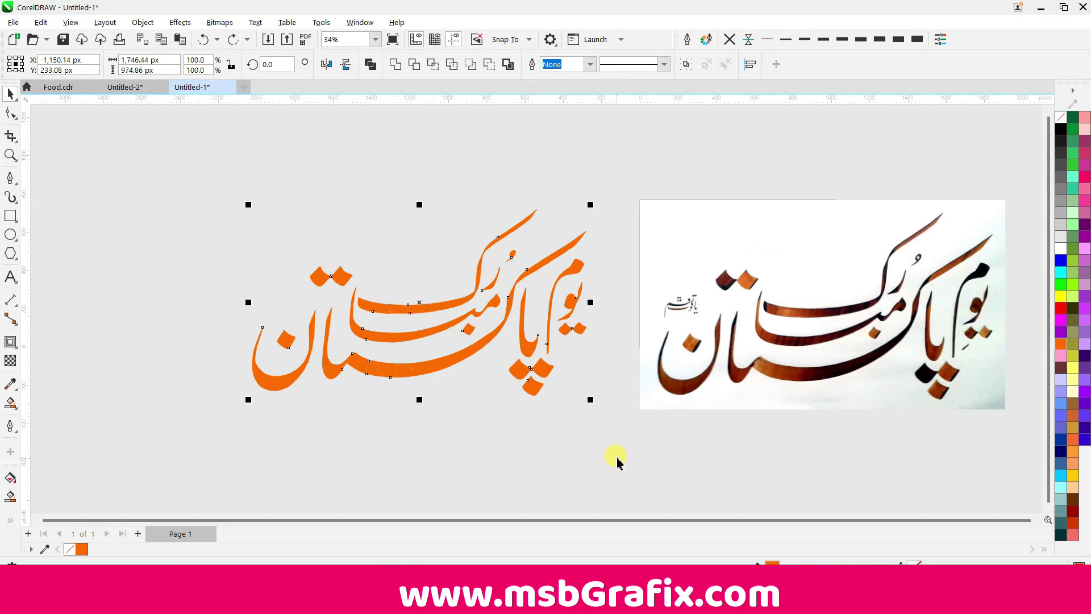
key(F11)
click(672, 477)
scroll(432, 386, up, 1)
Combine the lower long stroke with its adjoining piece into one curve.
click(424, 355)
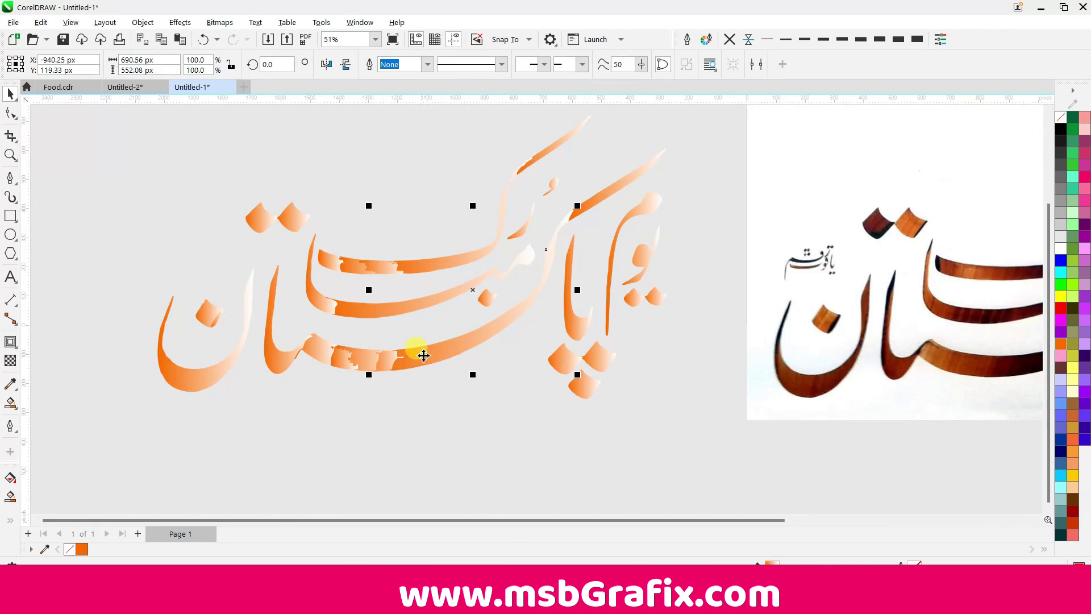
scroll(424, 355, up, 1)
click(353, 364)
shift+click(288, 349)
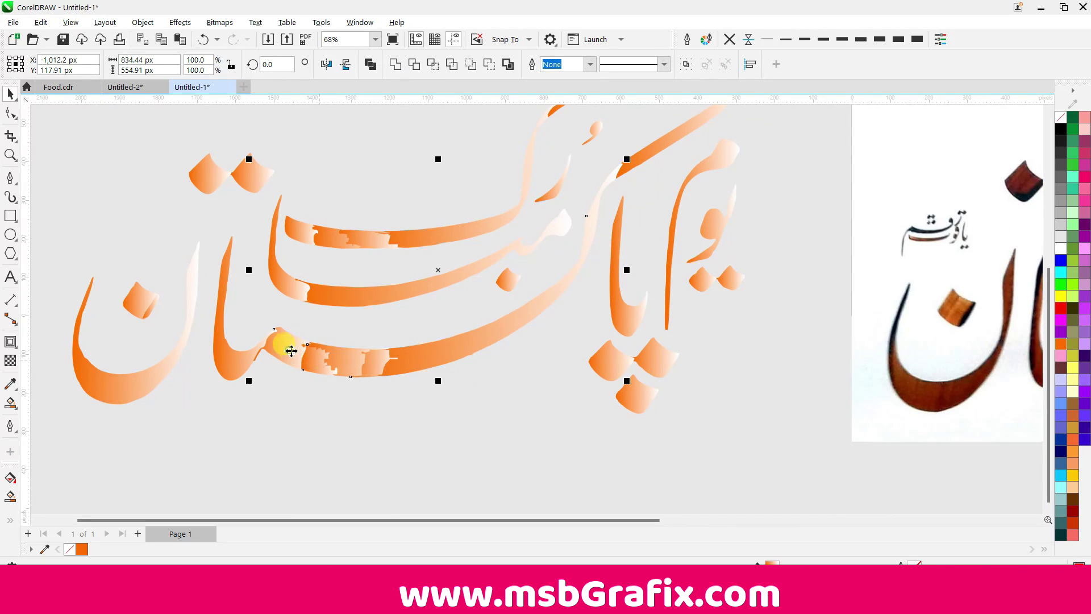
key(ctrl+l)
Weld the left orange stroke into the combined lower stroke.
shift+click(248, 366)
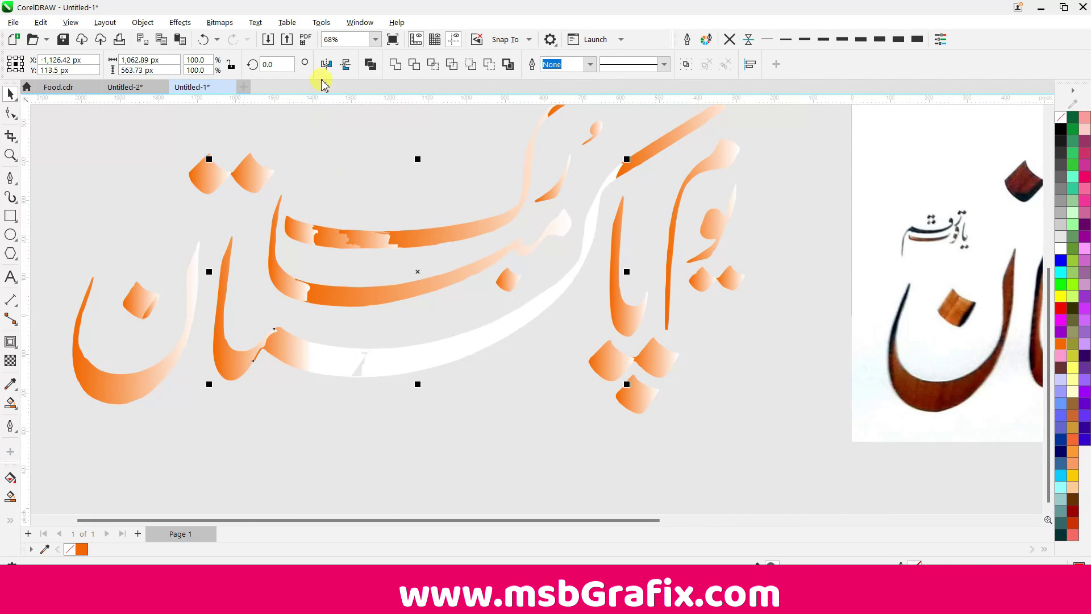
click(396, 64)
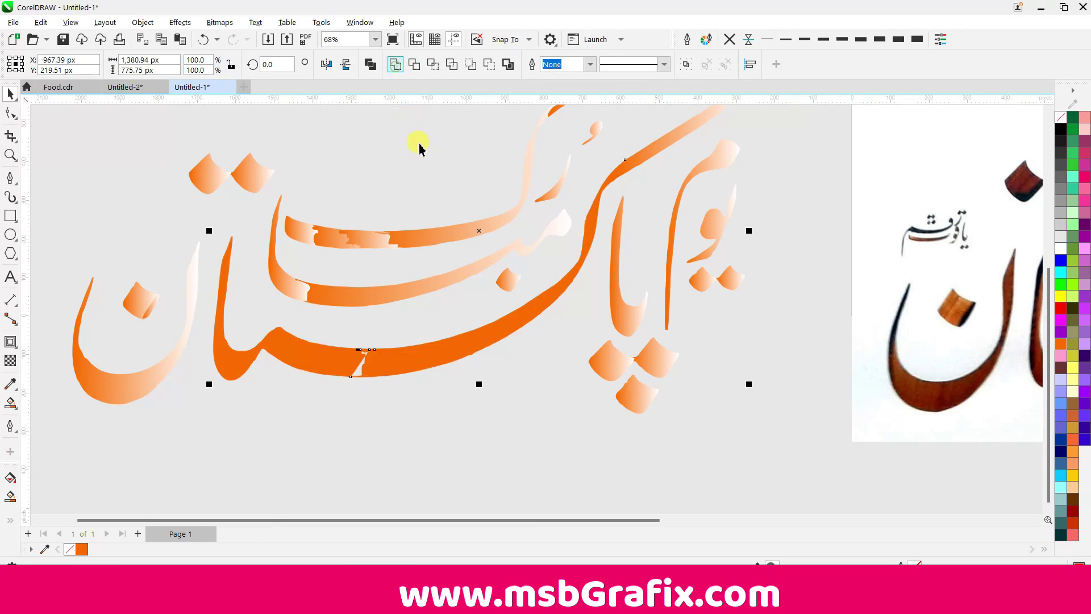
click(419, 147)
scroll(374, 358, up, 1)
scroll(374, 358, up, 3)
Draw a closed Pen-tool patch covering the white gap in the lower stroke.
click(11, 176)
click(284, 341)
click(322, 319)
click(376, 317)
click(360, 426)
click(359, 459)
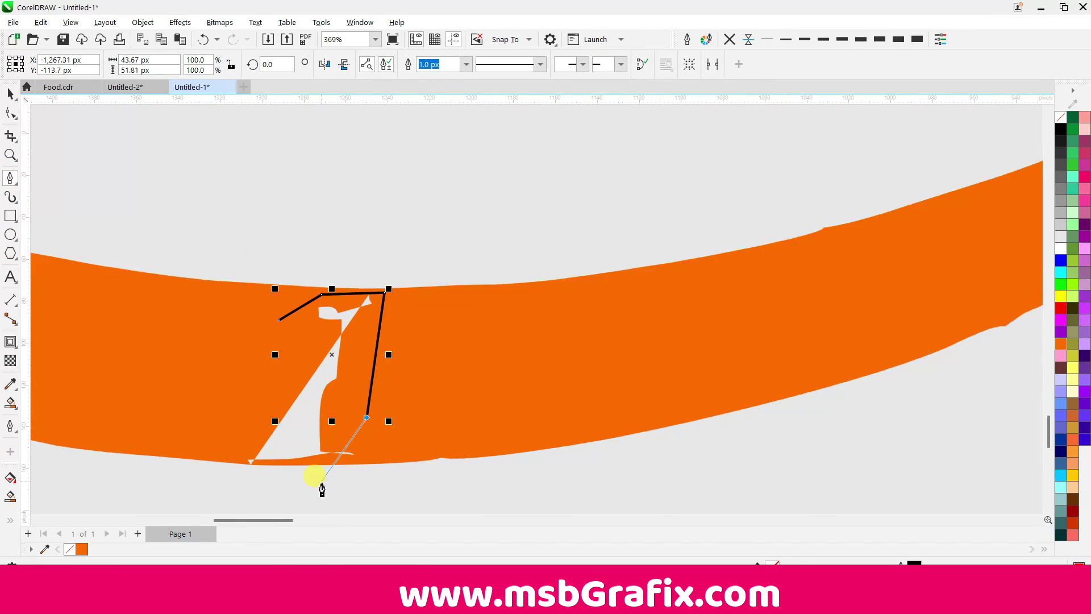
scroll(322, 487, up, 1)
scroll(313, 463, up, 1)
click(235, 449)
click(179, 429)
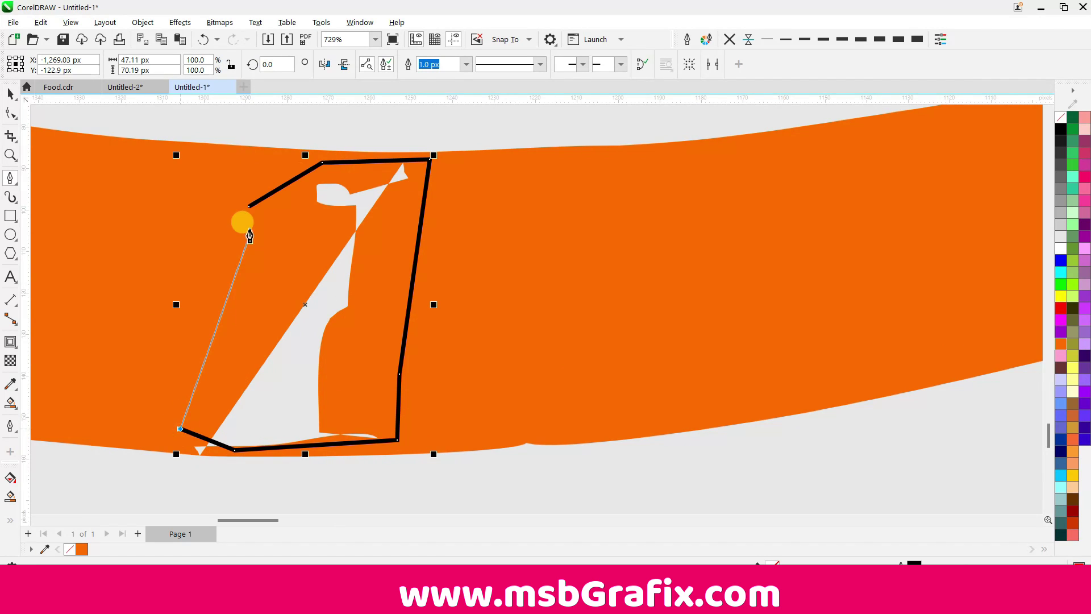
click(248, 206)
Weld the patch into the orange stroke and delete the extra top and bottom-left nodes.
shift+click(657, 326)
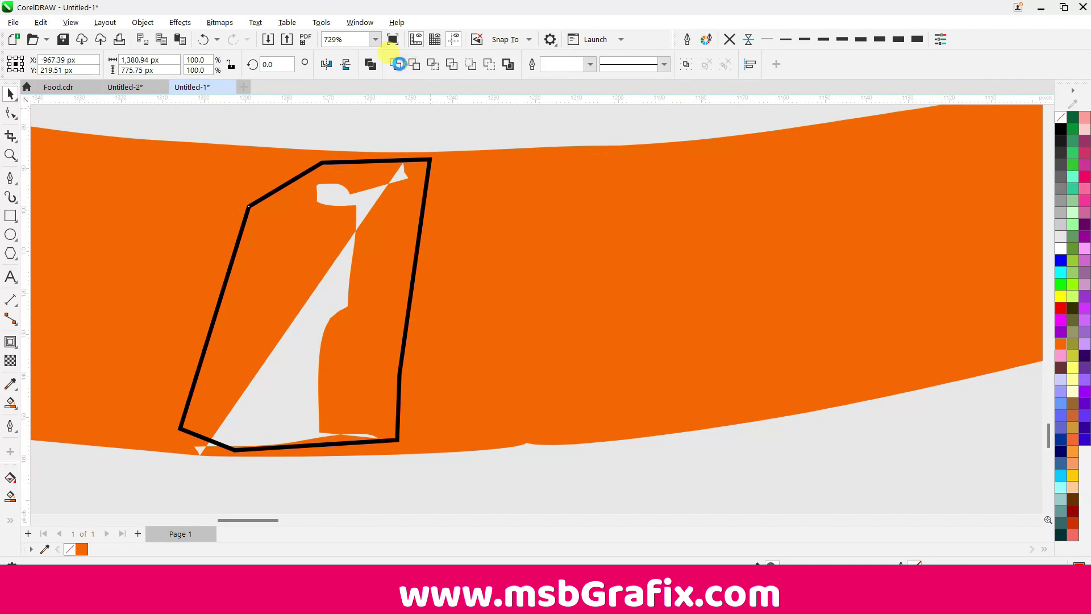
click(399, 64)
key(F10)
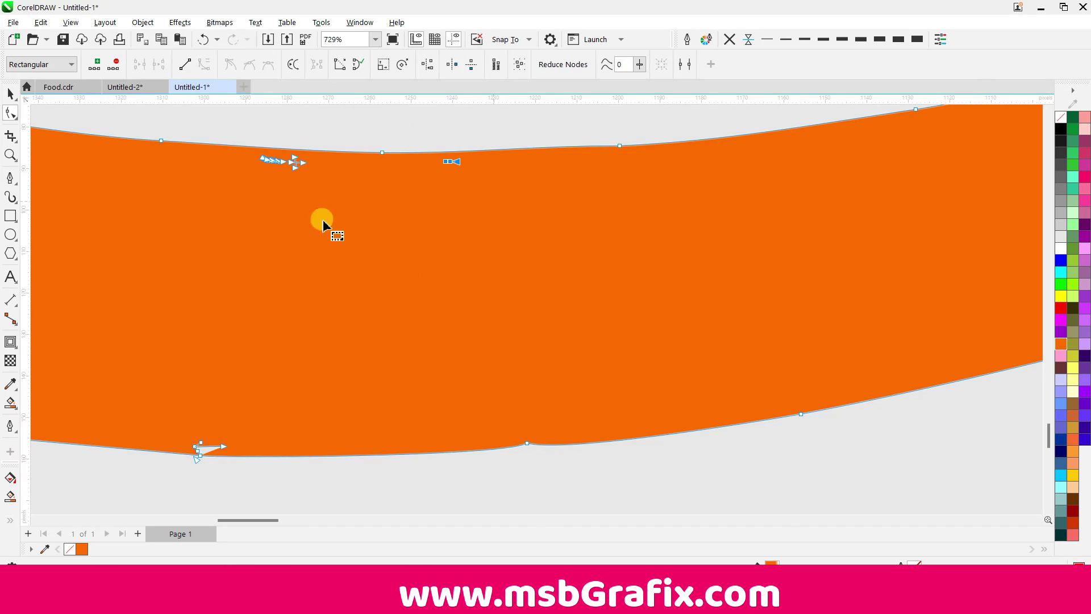
drag(260, 142, 317, 195)
key(Delete)
drag(181, 397, 233, 477)
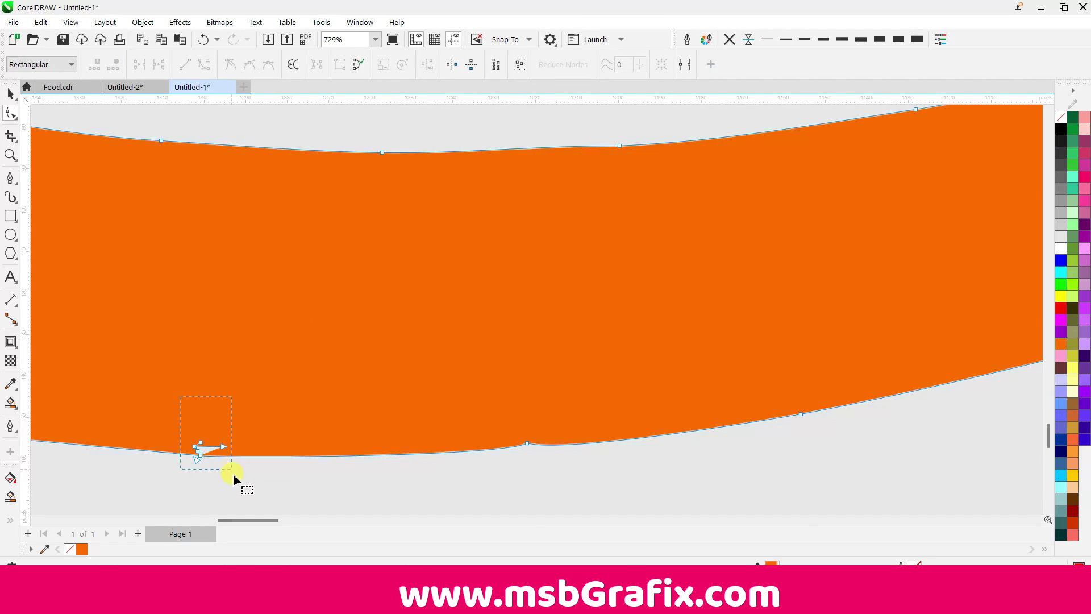
key(Delete)
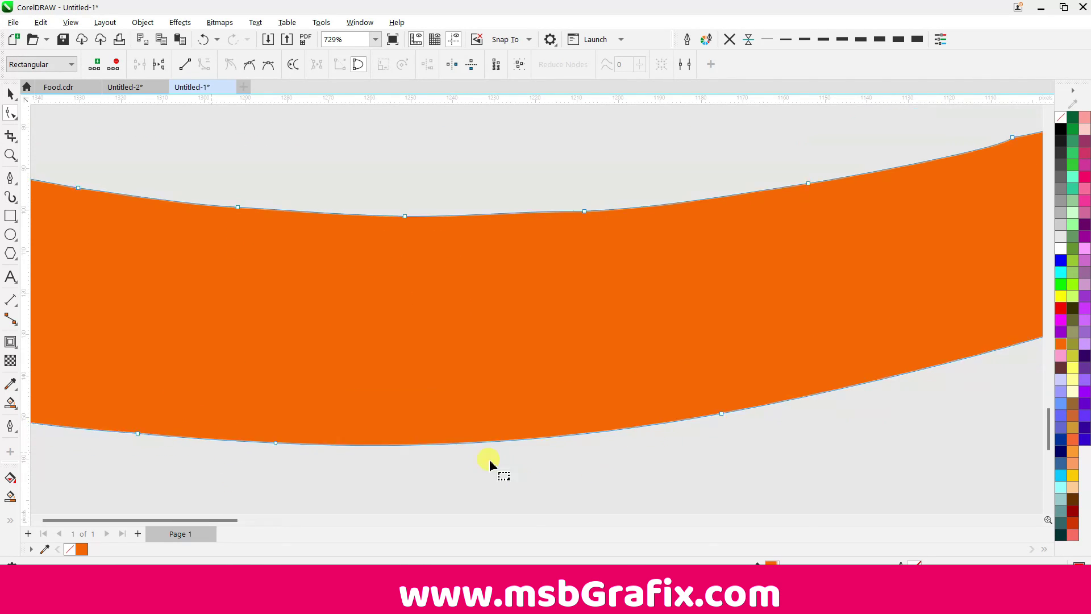
scroll(511, 460, down, 10)
key(space)
Weld the pieces of the middle and upper strokes into single shapes.
click(378, 334)
click(401, 68)
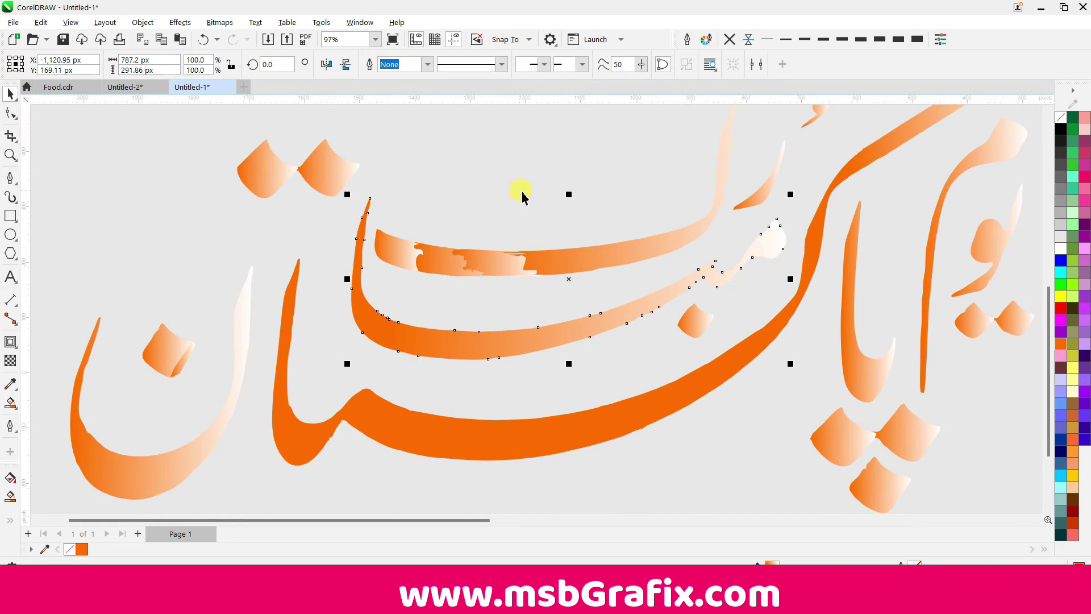
click(438, 219)
shift+click(612, 295)
click(398, 68)
scroll(540, 194, down, 1)
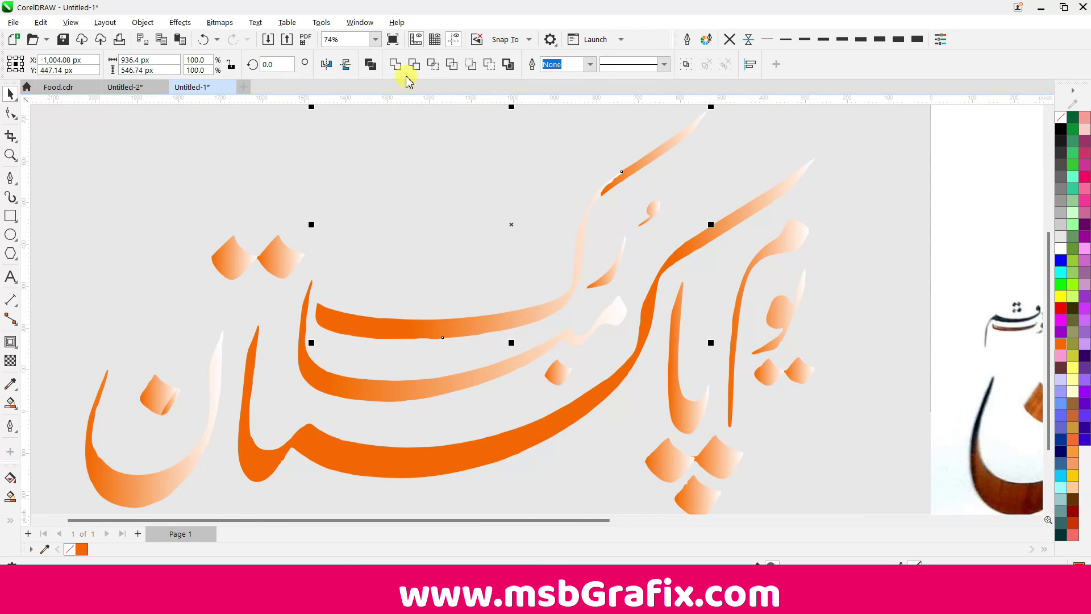
click(397, 64)
click(454, 199)
Fill the whole calligraphy solid purple, then select the right-hand letter pieces.
scroll(710, 210, down, 2)
click(1085, 392)
click(689, 487)
scroll(677, 319, up, 2)
click(674, 277)
shift+click(688, 383)
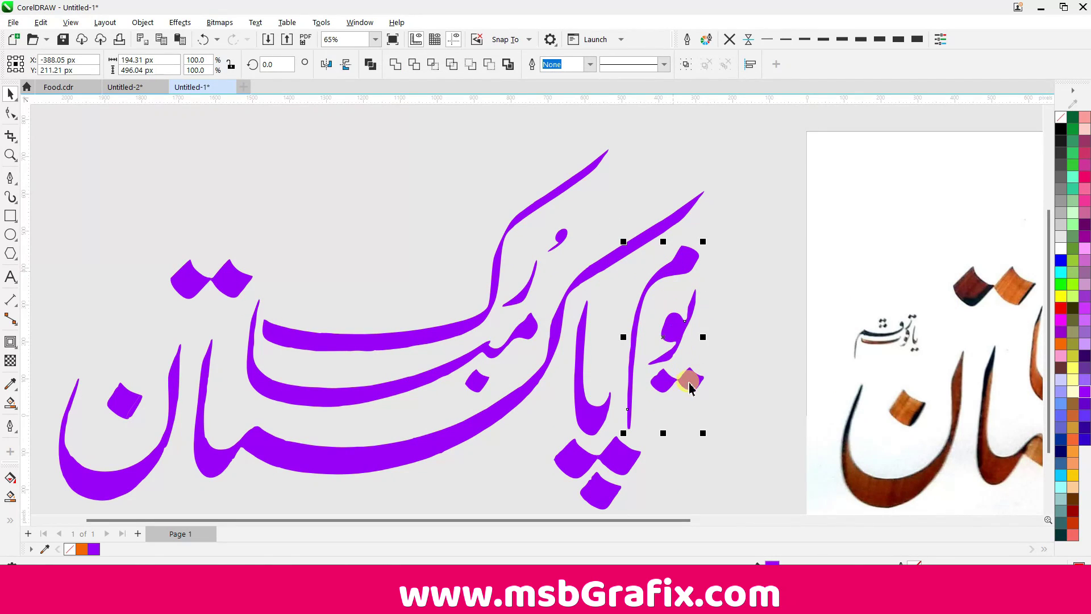
Colour the right-hand letters blue, trying and undoing a blue recolour of the dots.
click(1061, 261)
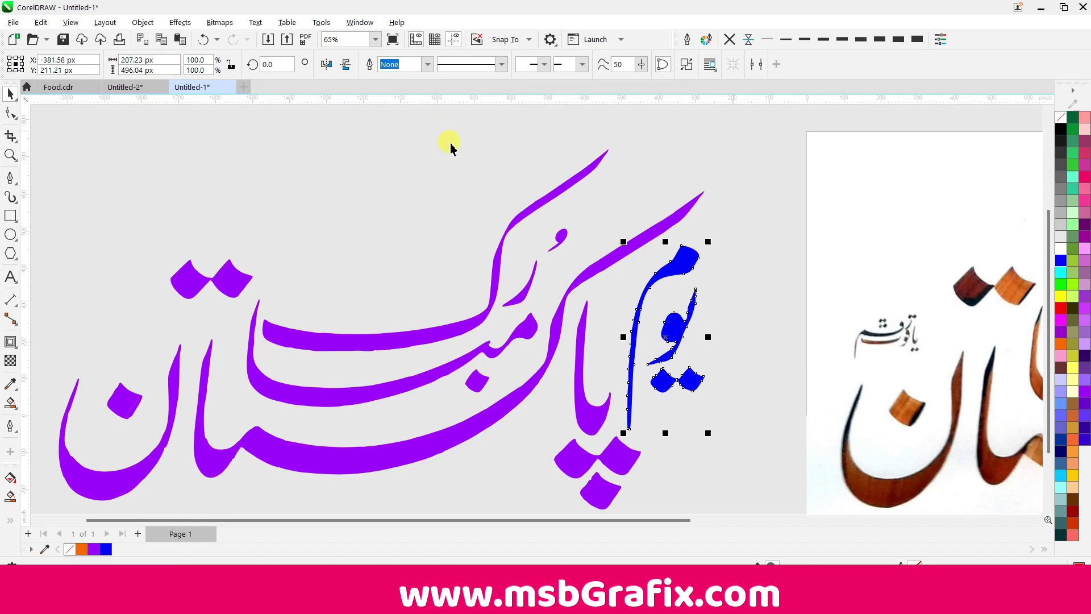
click(592, 475)
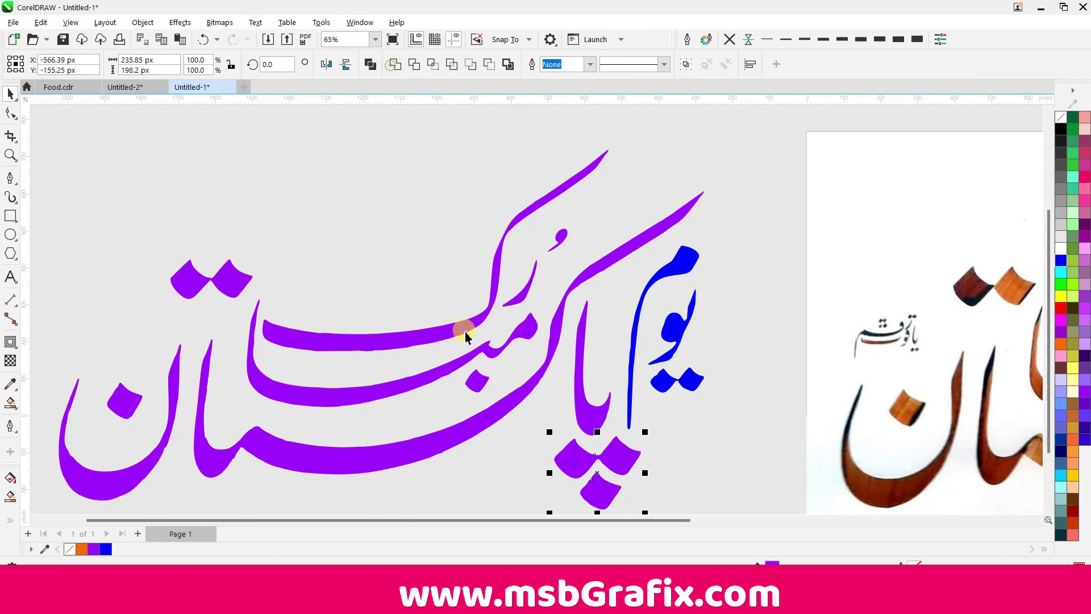
click(94, 549)
click(102, 549)
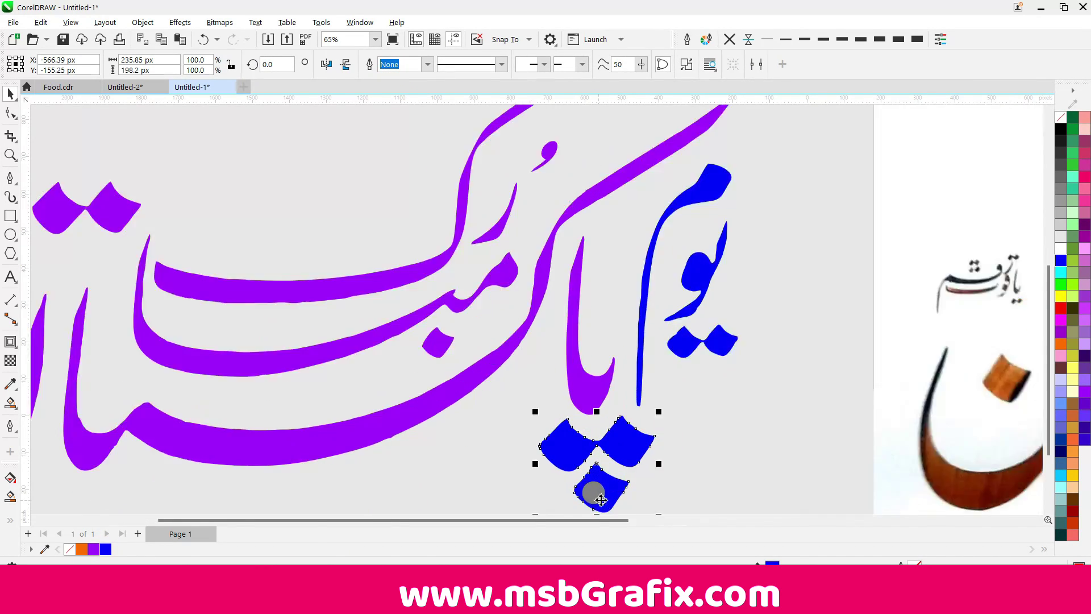
scroll(587, 489, up, 4)
key(Escape)
click(570, 212)
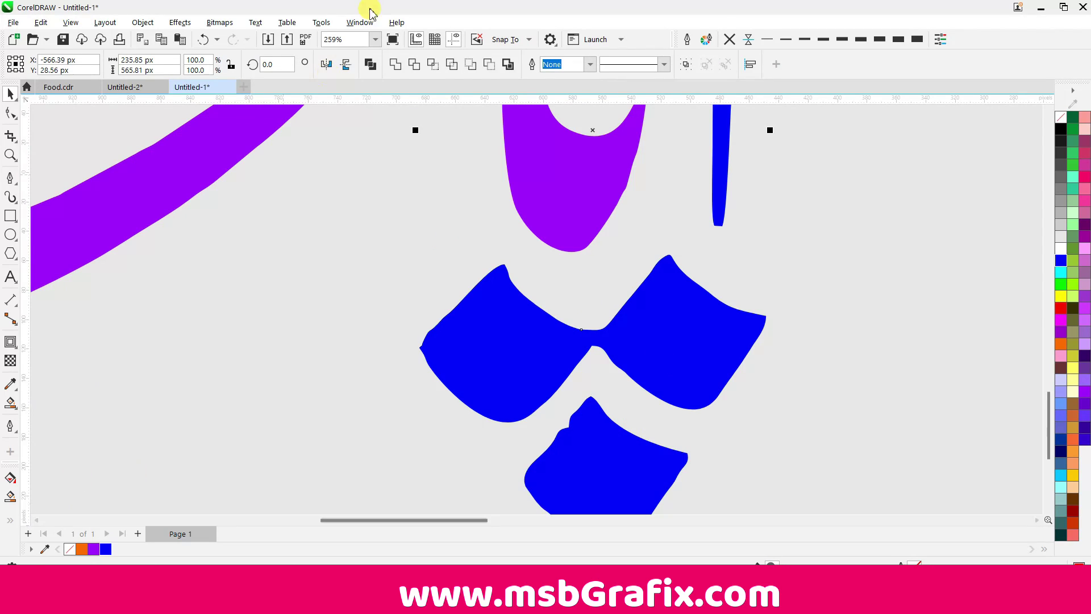
key(ctrl+z)
scroll(662, 424, down, 4)
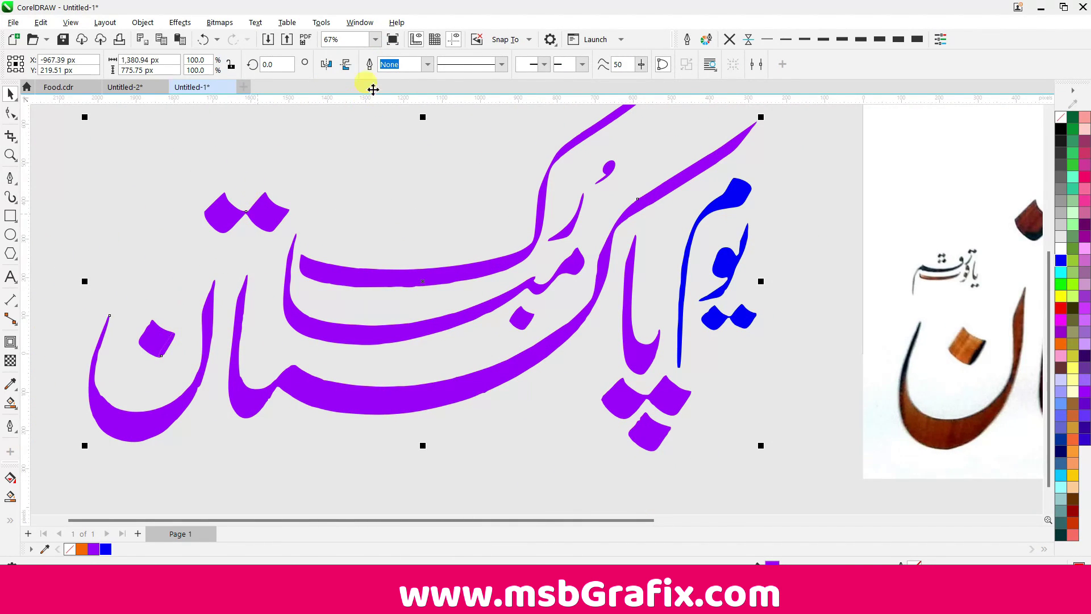
Undo a trial orange recolour and colour the middle and upper long strokes blue.
click(82, 549)
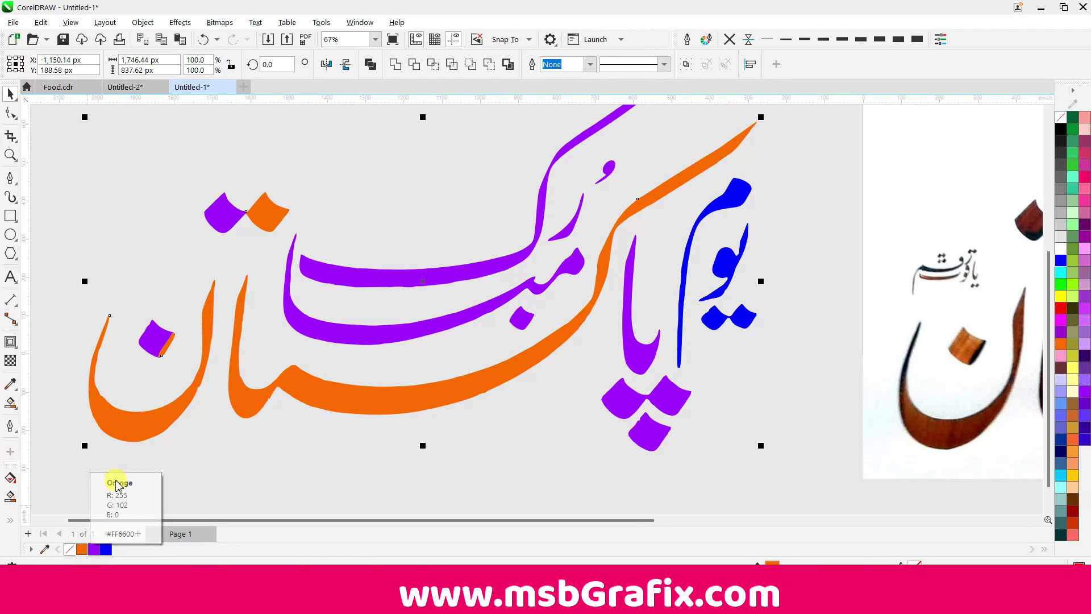
key(ctrl+z)
click(484, 312)
shift+click(565, 237)
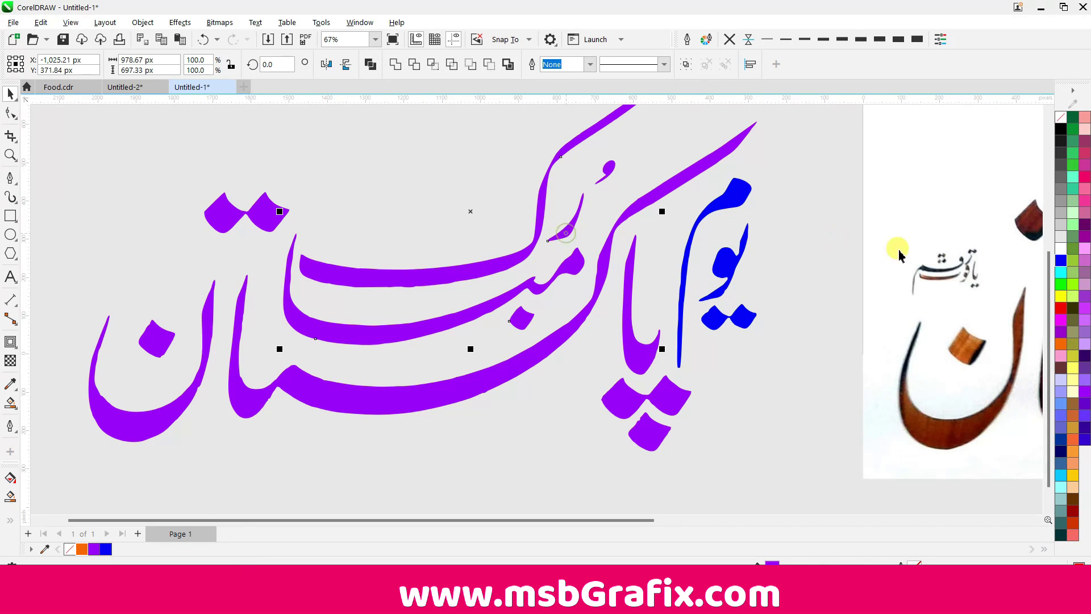
click(1067, 261)
Add an inward contour to the small diacritic mark.
click(397, 65)
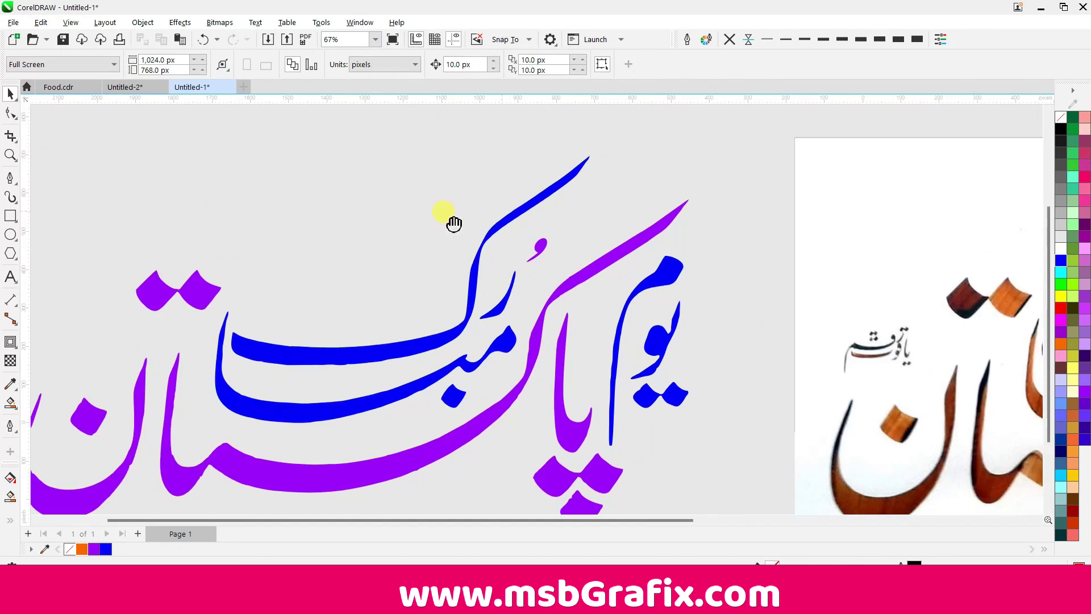
scroll(542, 251, up, 5)
click(540, 245)
click(9, 345)
drag(583, 262, 561, 273)
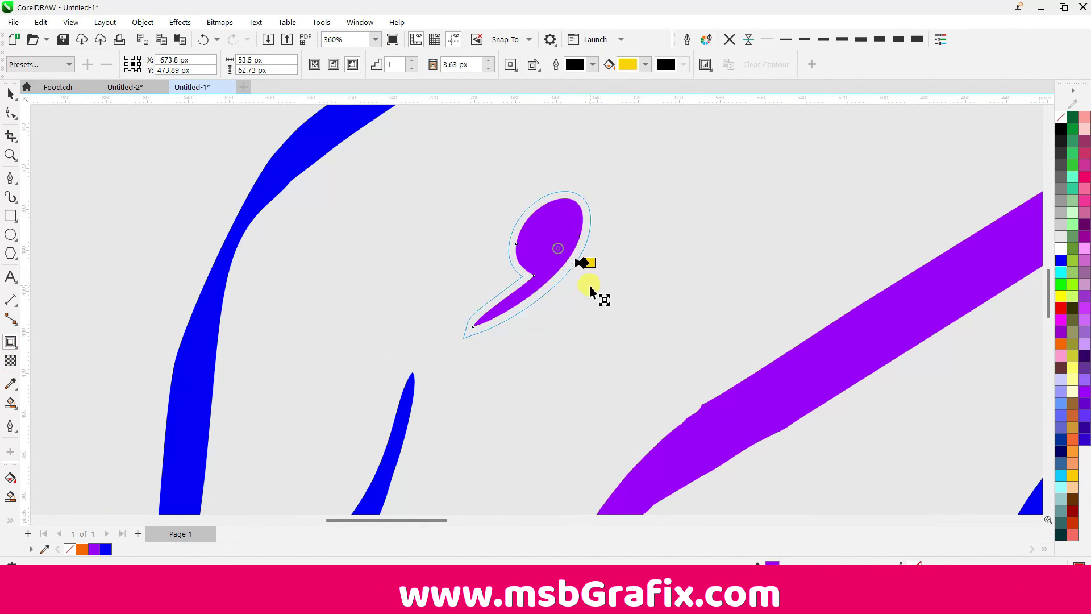
click(549, 338)
click(10, 94)
Combine the whole calligraphy into one curve and select all its nodes.
drag(605, 165, 458, 336)
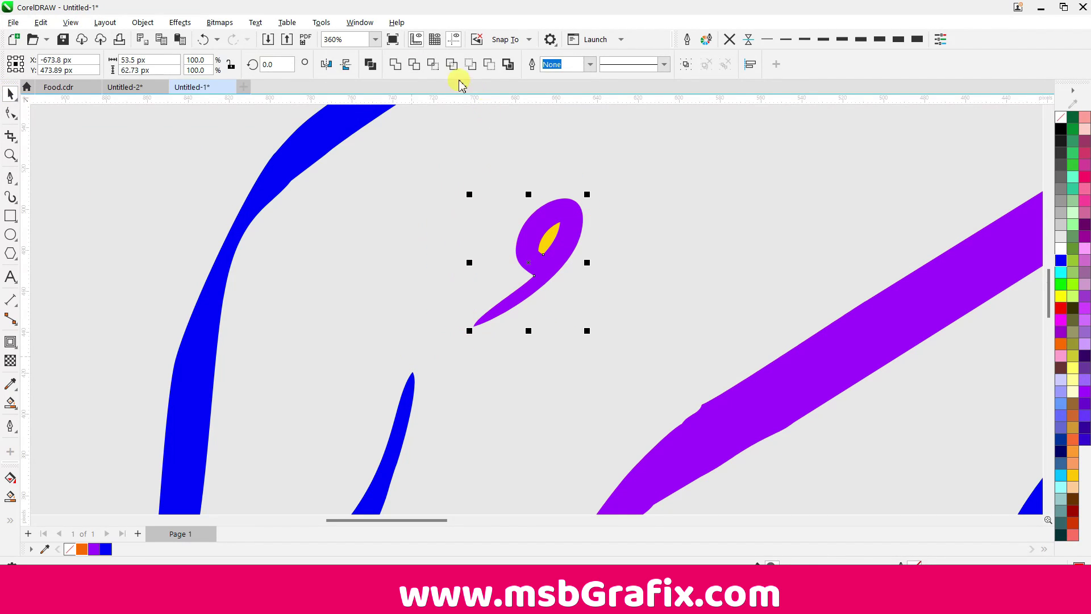
scroll(562, 233, down, 3)
scroll(586, 255, down, 2)
drag(713, 169, 120, 495)
click(390, 64)
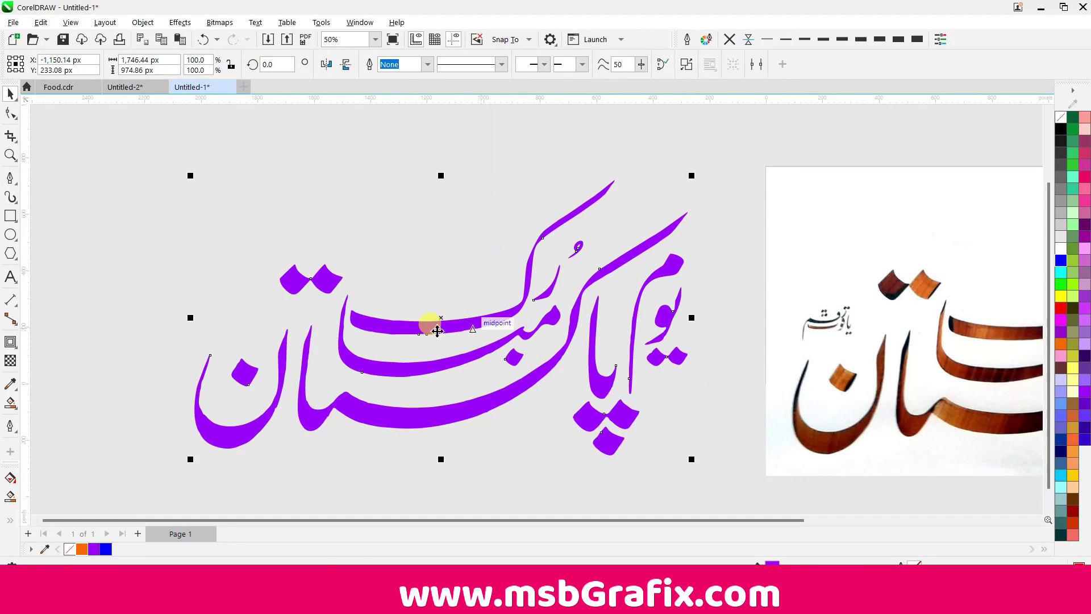
scroll(495, 278, down, 1)
key(F10)
key(ctrl+a)
Activate the Smooth brush (144 px, rate 20) from the Shape tool flyout and zoom the lettering.
click(561, 64)
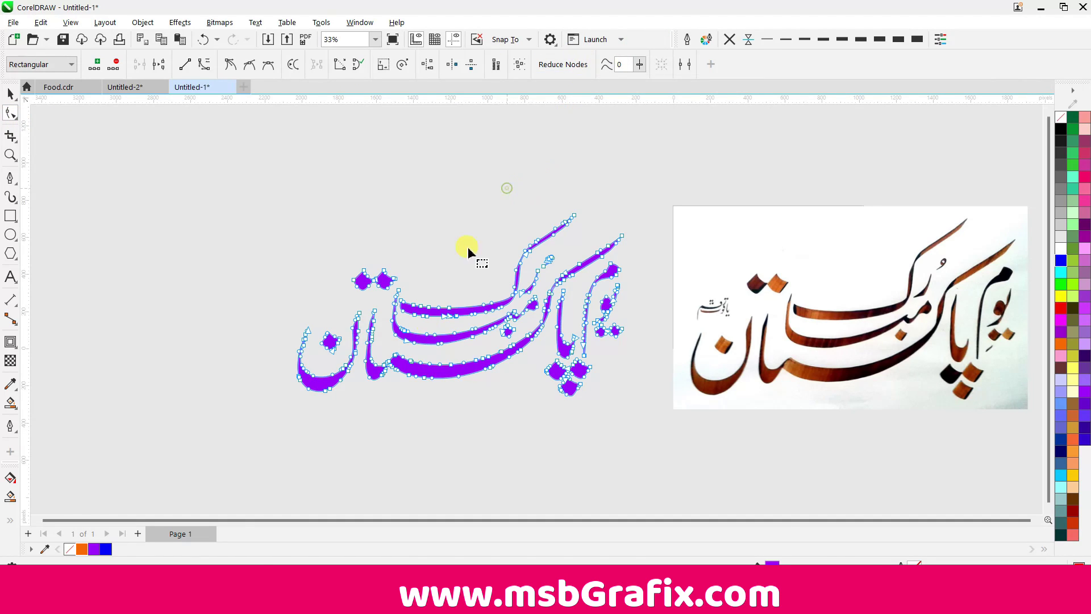
click(11, 139)
click(11, 114)
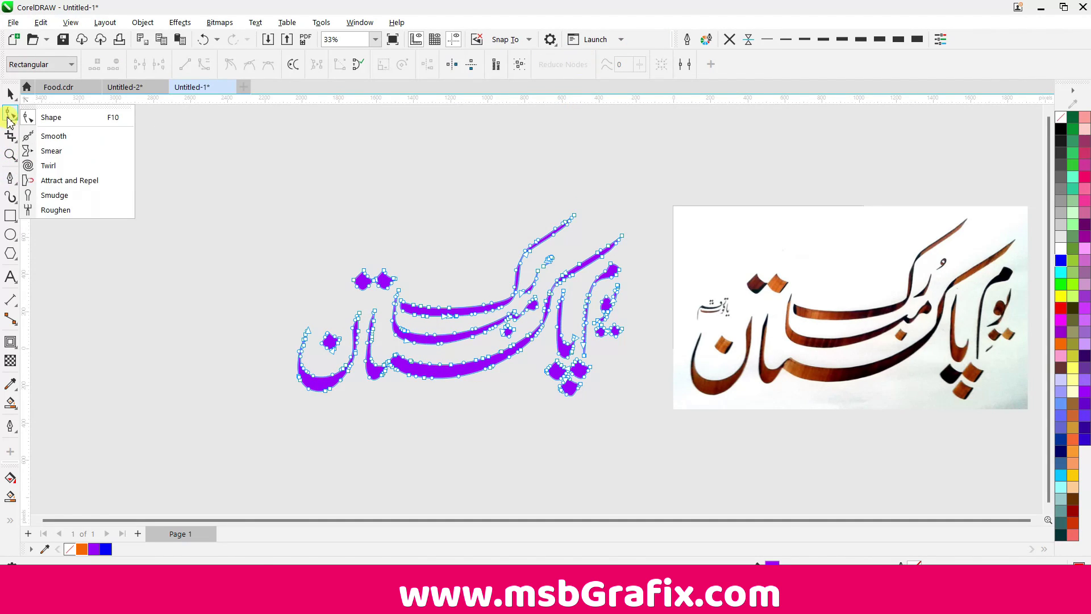
click(51, 148)
scroll(696, 267, up, 3)
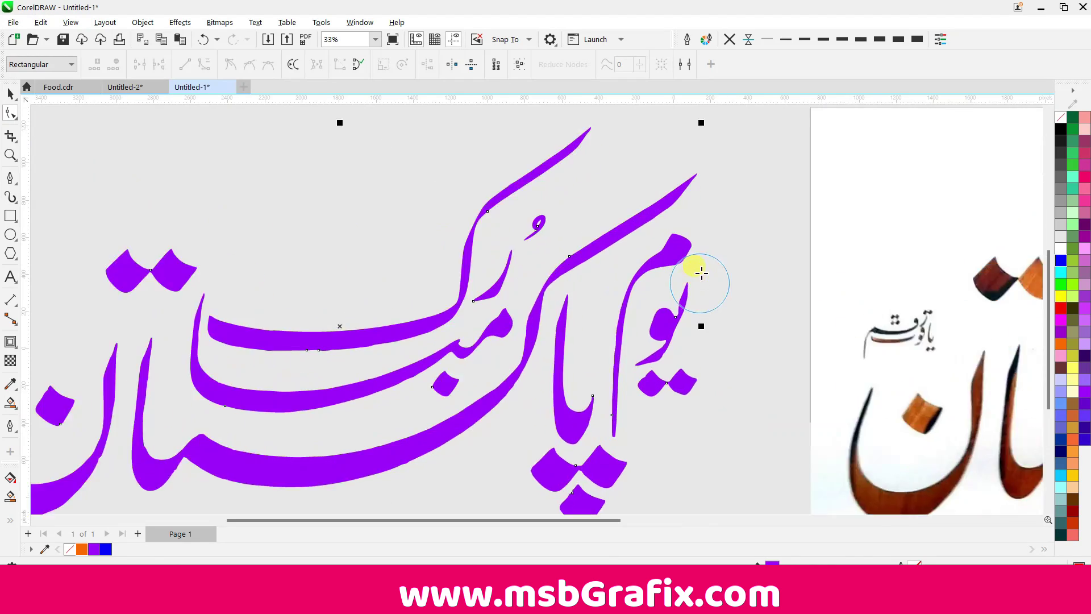
scroll(634, 215, up, 3)
scroll(616, 246, down, 2)
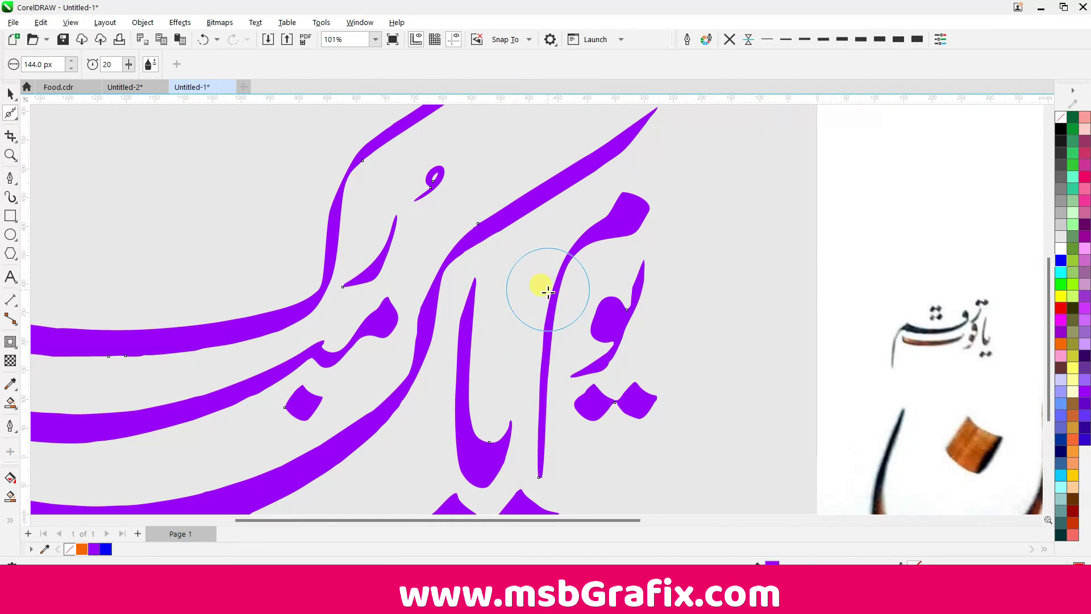
Set the Smear tool nib size to 57 px.
scroll(622, 304, up, 1)
scroll(108, 65, down, 9)
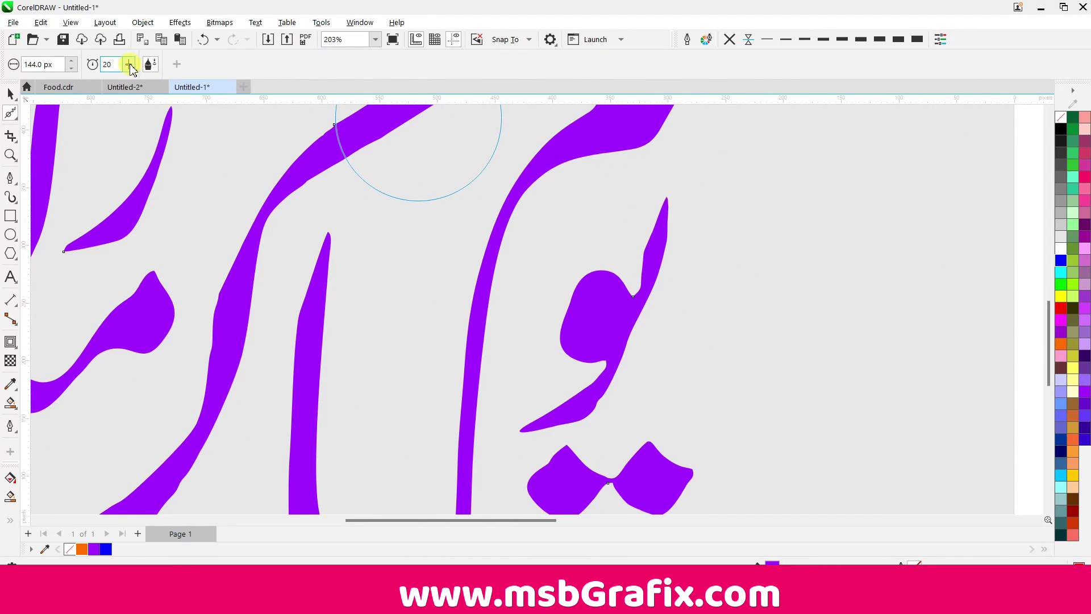
drag(70, 65, 49, 85)
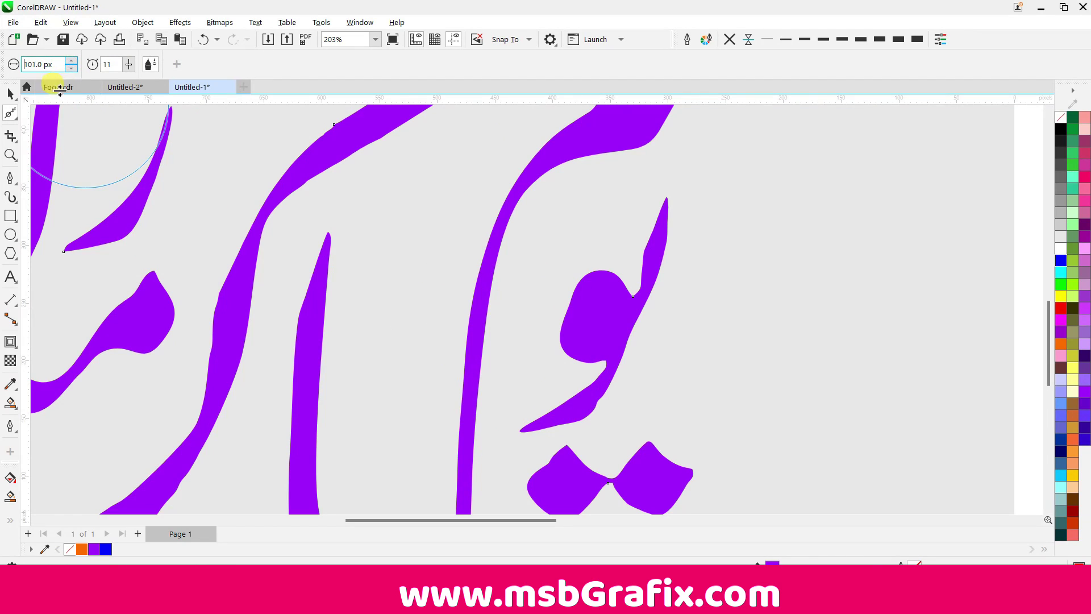
scroll(57, 64, down, 3)
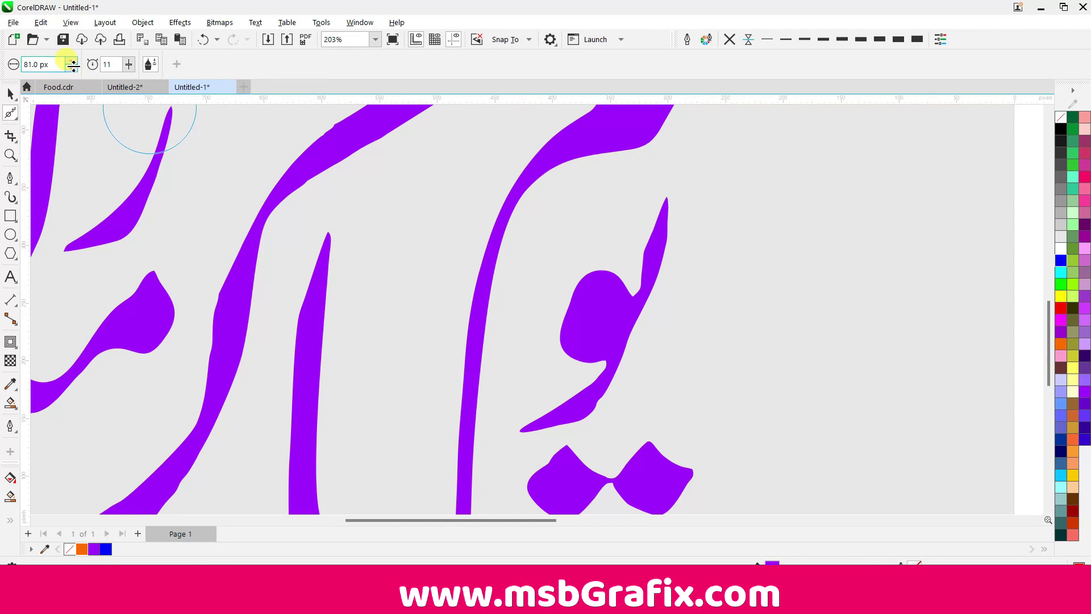
scroll(585, 378, up, 3)
scroll(575, 370, up, 2)
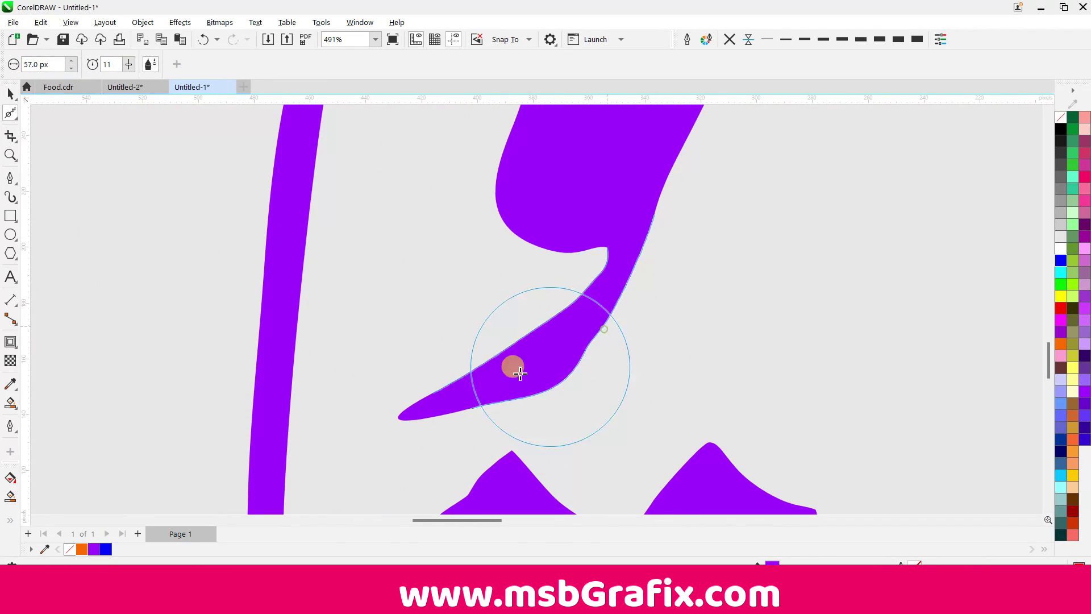
scroll(503, 378, down, 1)
scroll(466, 395, up, 2)
scroll(752, 368, down, 3)
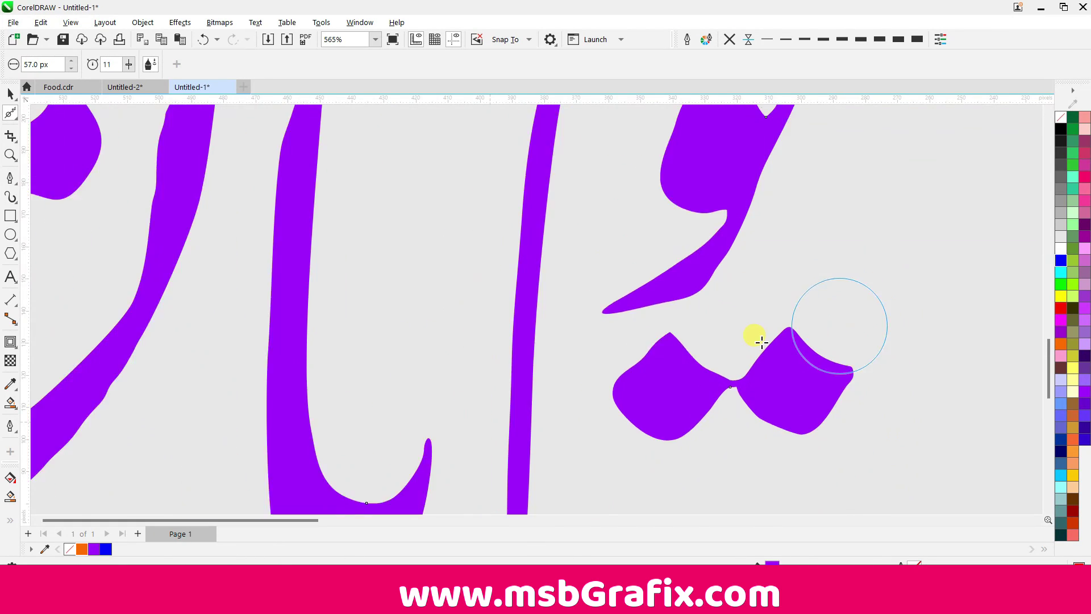
scroll(735, 250, down, 2)
scroll(383, 358, down, 1)
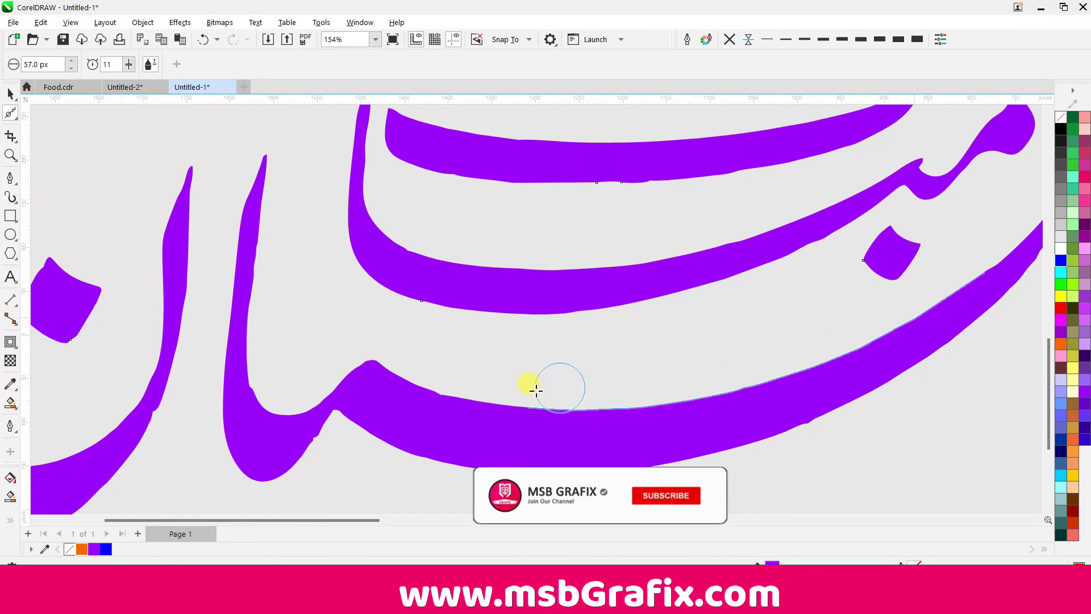
Raise the rate to 26 and smear the bottom and upper strokes' lower edges and the letter's left edge.
drag(851, 405, 749, 446)
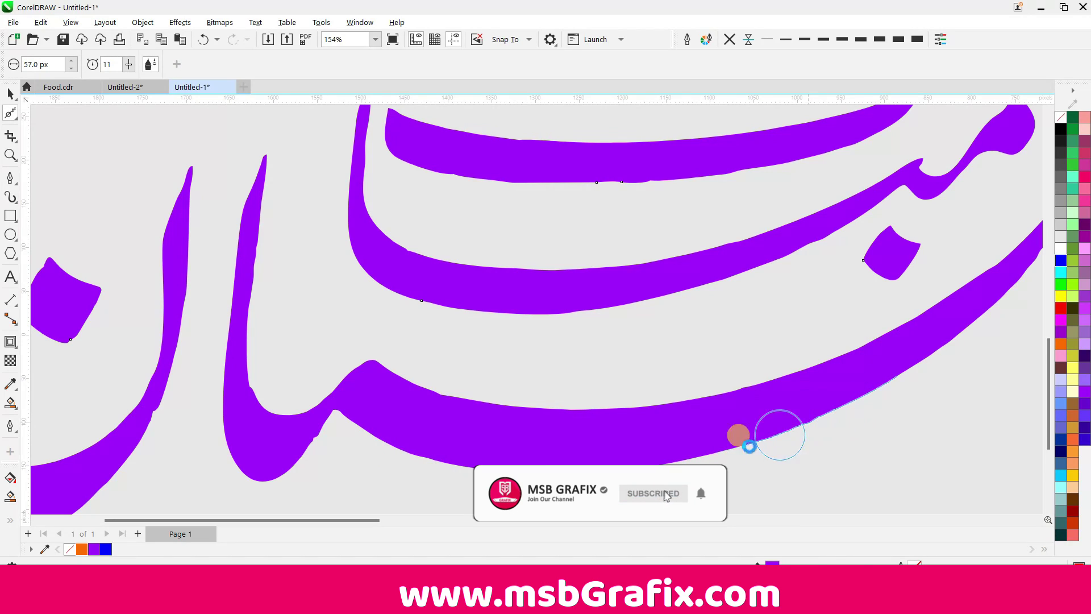
drag(130, 68, 136, 68)
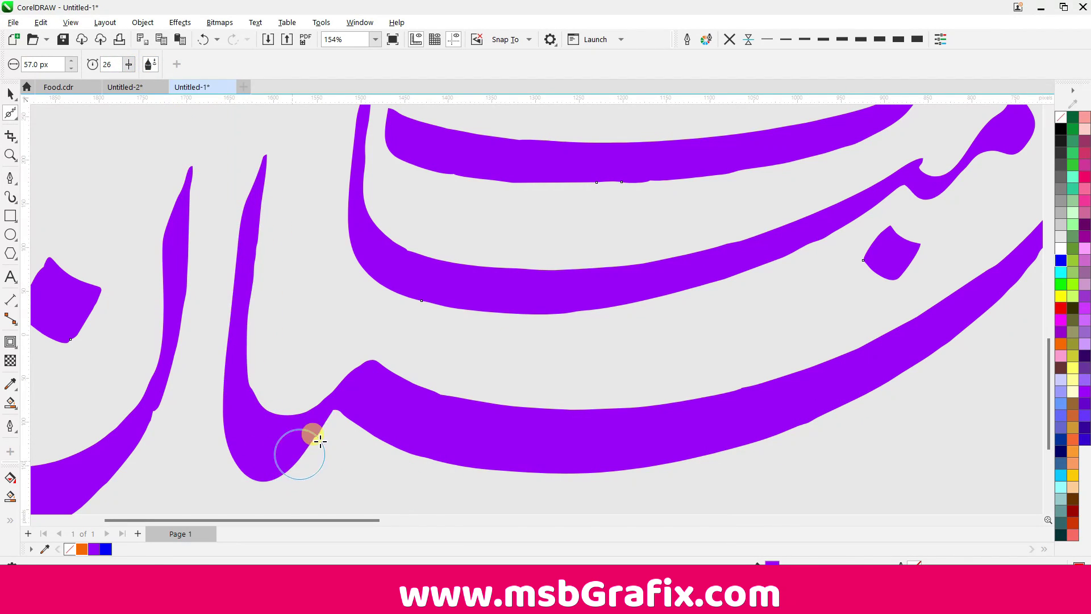
mouse_move(677, 318)
mouse_down()
mouse_move(448, 349)
mouse_move(535, 346)
mouse_up()
scroll(661, 383, up, 2)
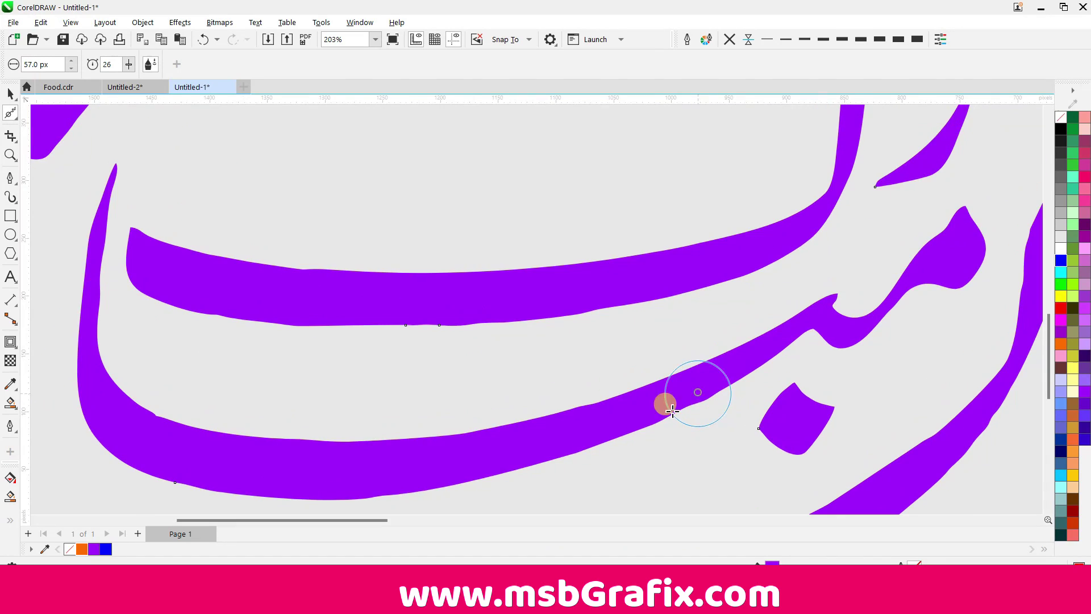
scroll(663, 402, down, 1)
drag(290, 382, 291, 393)
scroll(556, 319, down, 2)
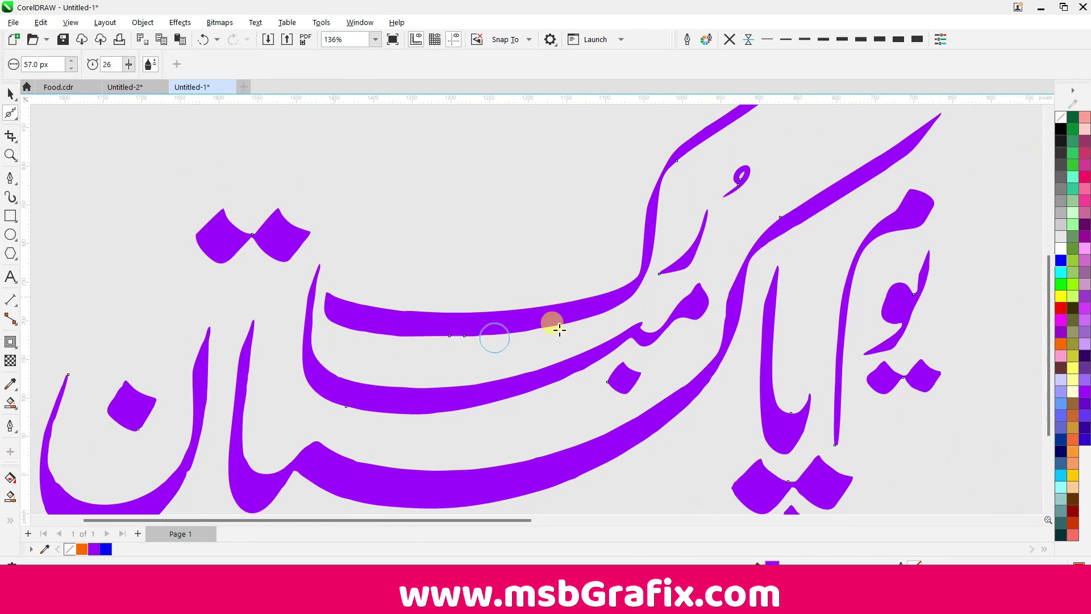
scroll(531, 317, up, 2)
scroll(539, 347, up, 1)
Smear the inner edges of the right and left arms to even them out.
drag(539, 347, 560, 232)
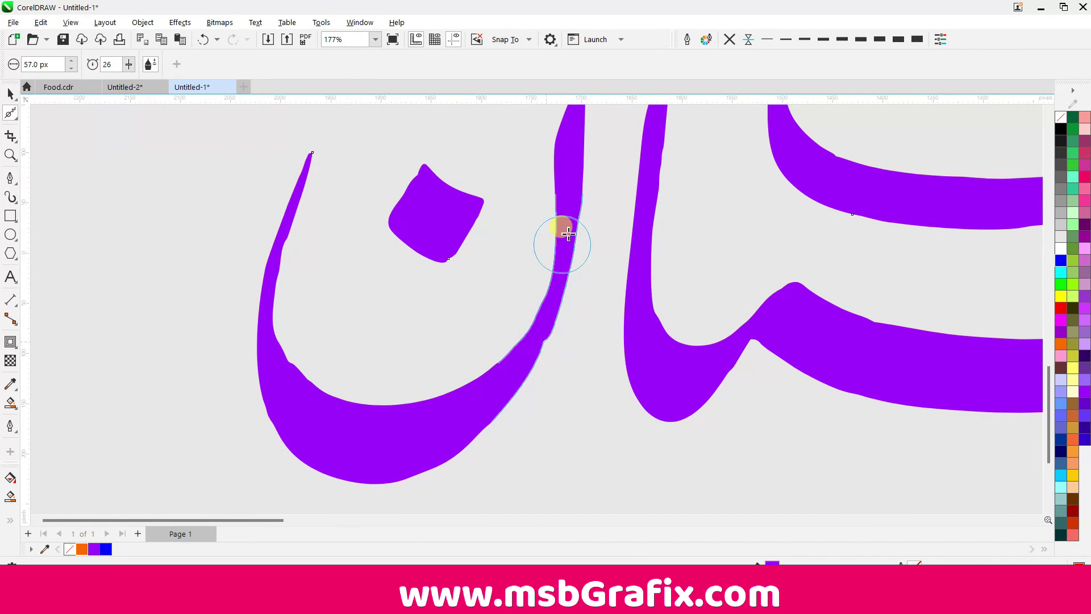
drag(281, 293, 254, 405)
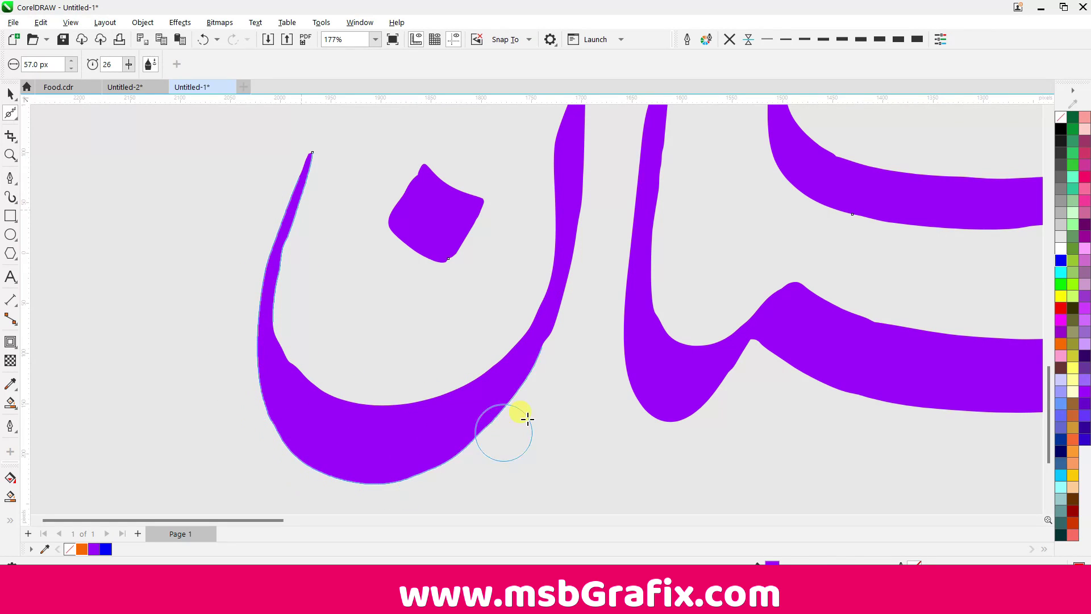
scroll(365, 361, down, 1)
scroll(605, 341, down, 1)
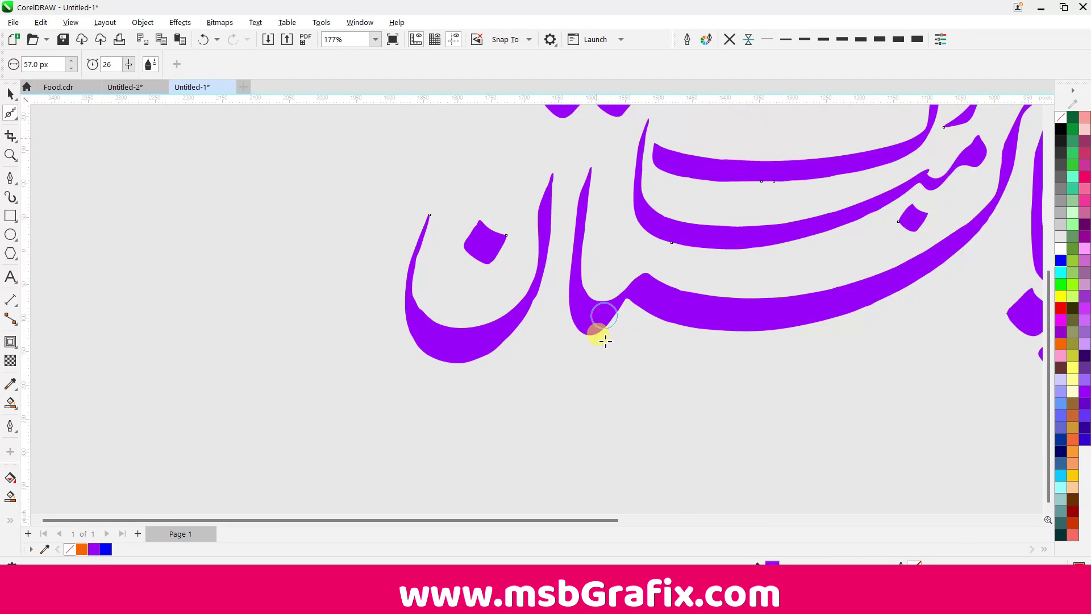
scroll(275, 390, down, 3)
scroll(451, 439, up, 2)
scroll(470, 390, up, 2)
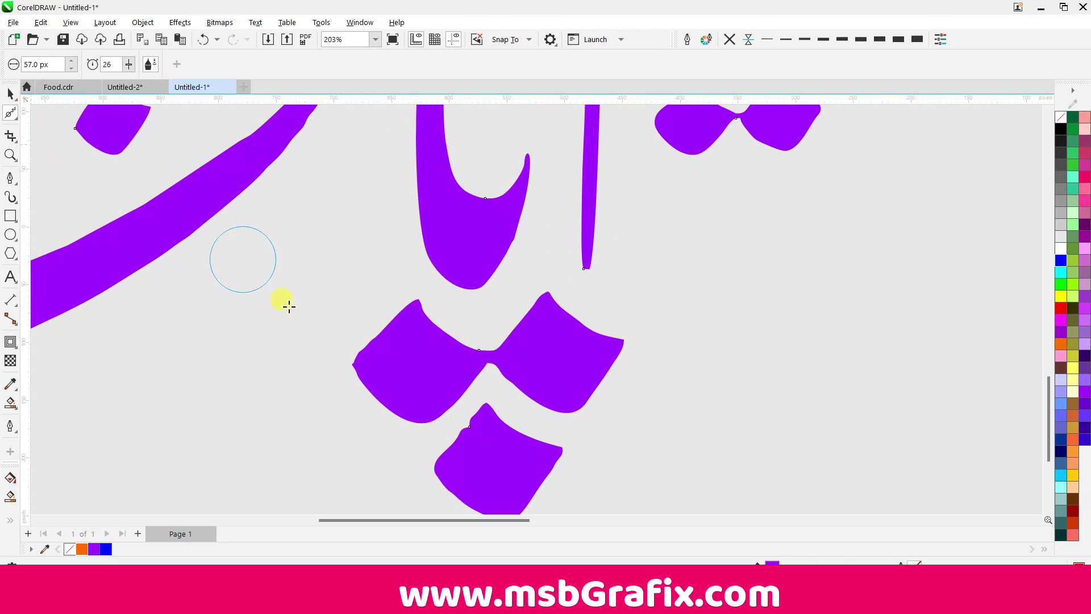
scroll(565, 402, down, 1)
scroll(528, 224, up, 1)
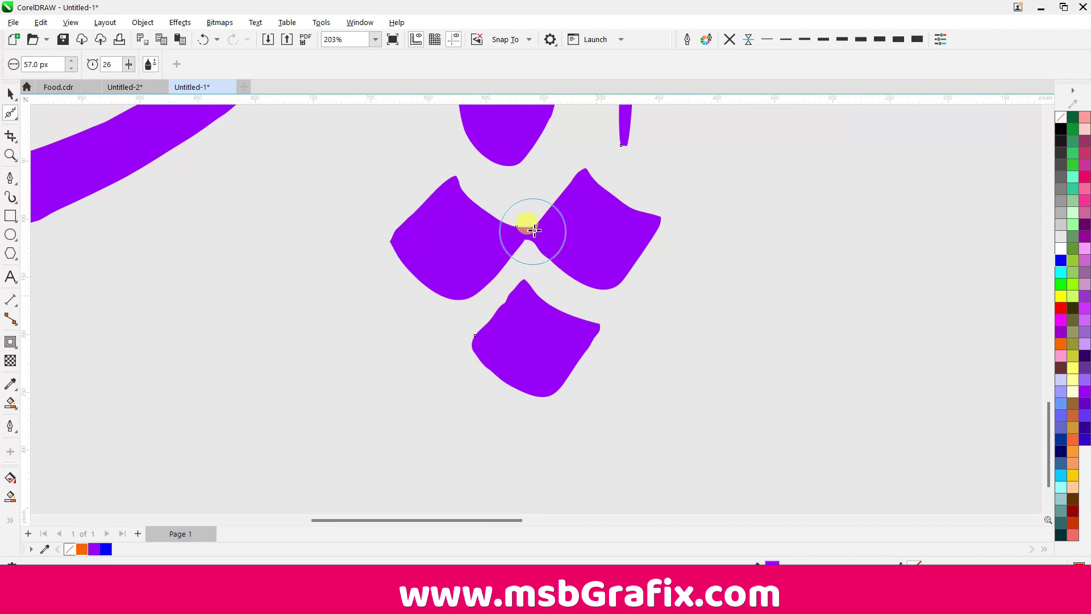
scroll(519, 382, down, 2)
scroll(400, 402, down, 1)
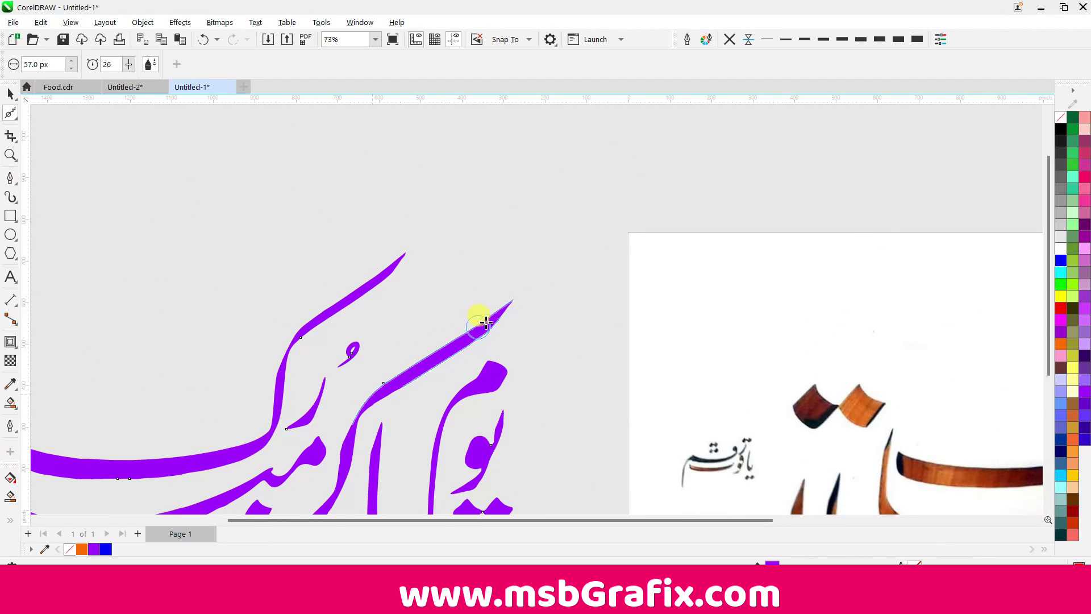
scroll(597, 230, up, 1)
scroll(572, 138, up, 1)
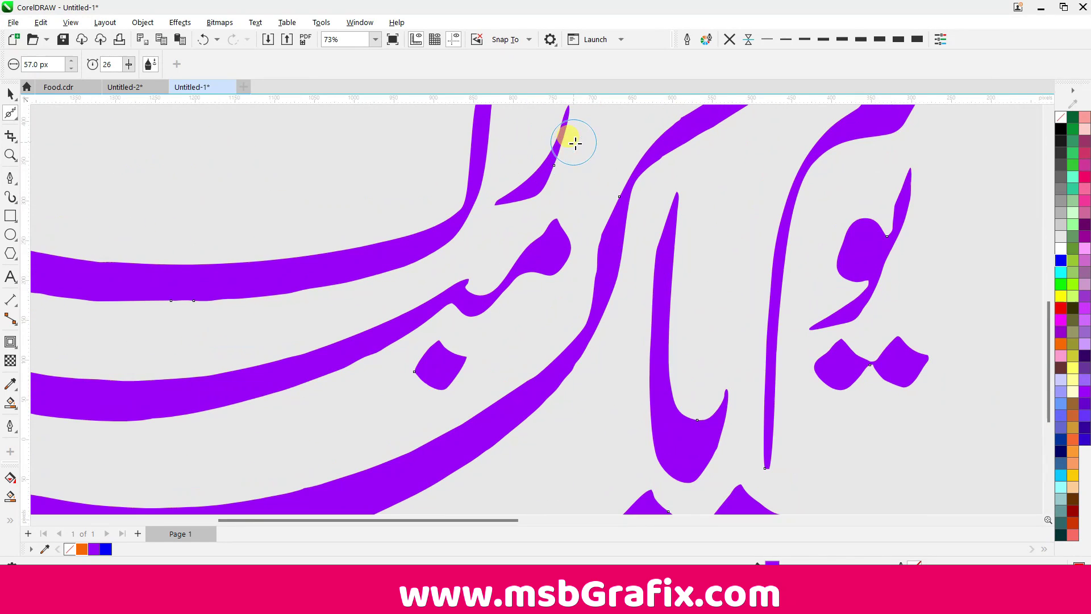
With the Shape tool, marquee-select the calligraphy's nodes around the stroke's bump.
click(15, 117)
click(48, 114)
scroll(703, 233, down, 2)
drag(739, 152, 256, 446)
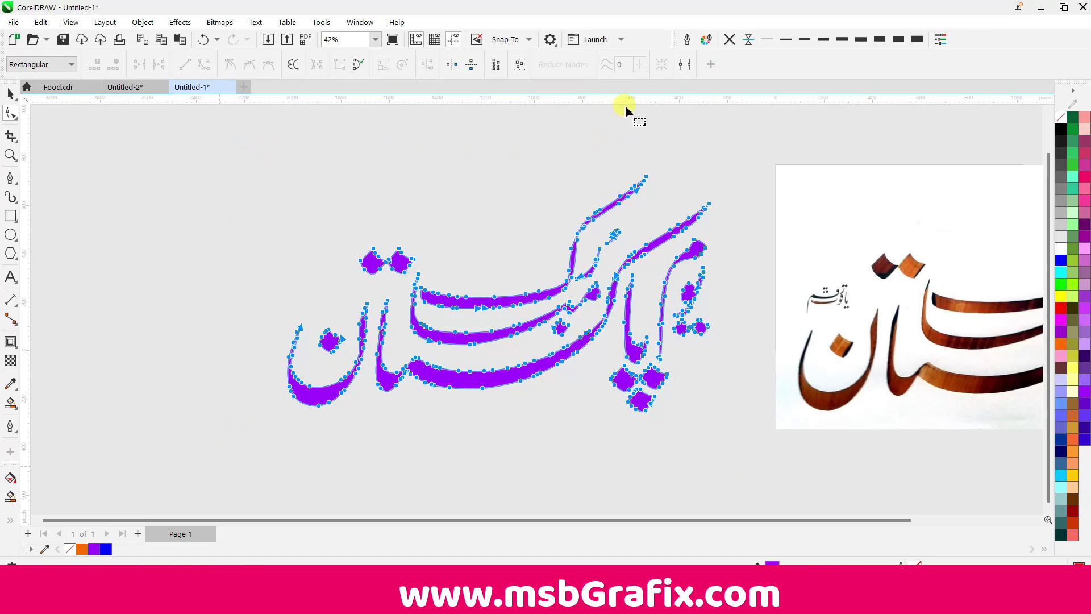
scroll(472, 364, up, 2)
scroll(472, 364, up, 2)
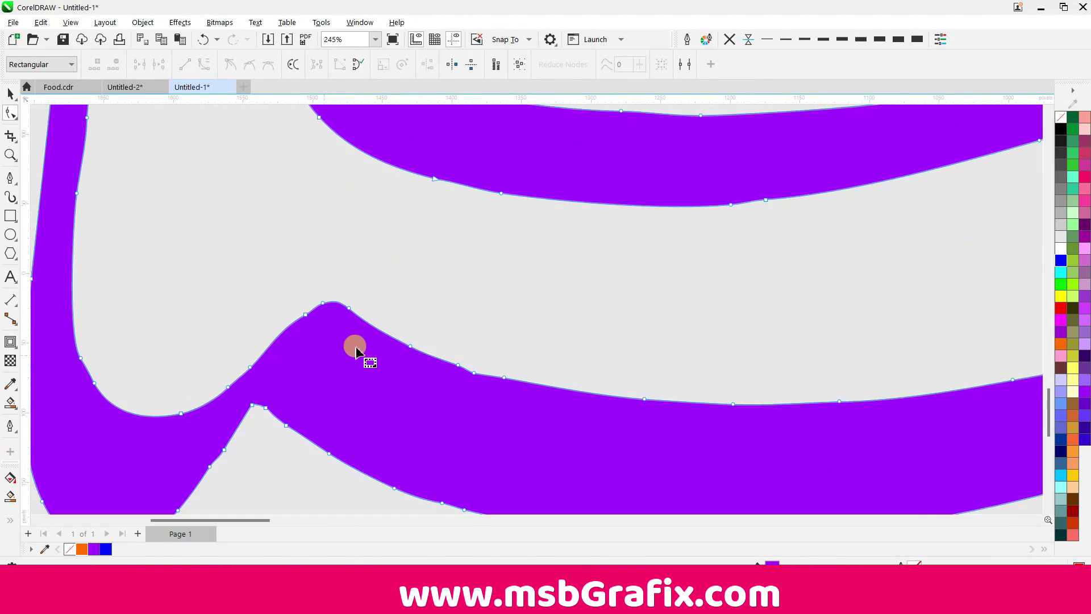
drag(414, 325, 565, 416)
scroll(565, 416, up, 1)
click(427, 374)
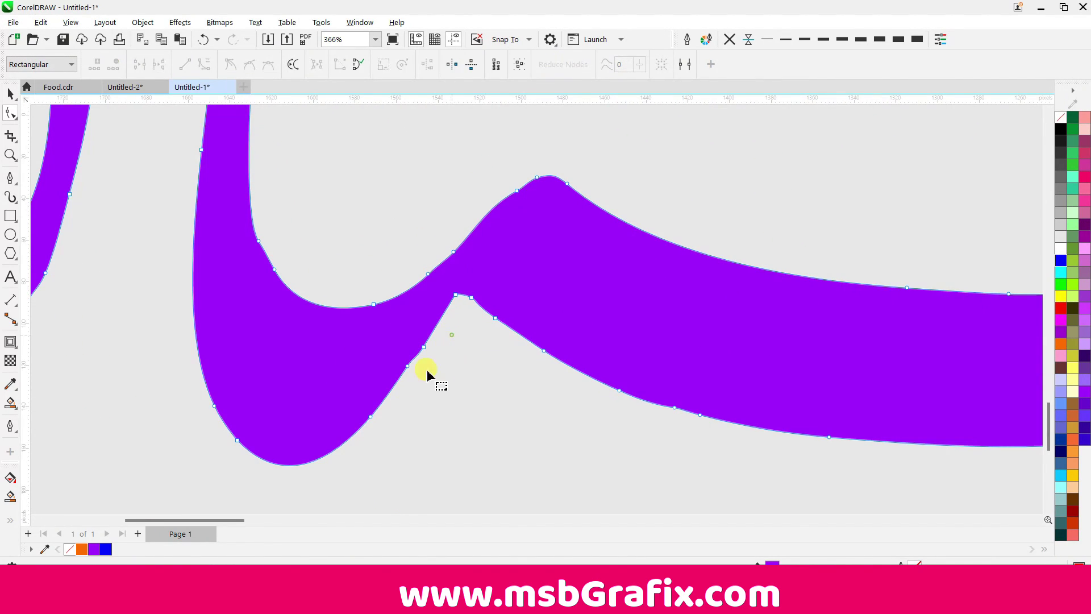
Delete the two extra nodes near the lower cusp to smooth that curve.
click(474, 313)
scroll(446, 367, down, 1)
click(453, 320)
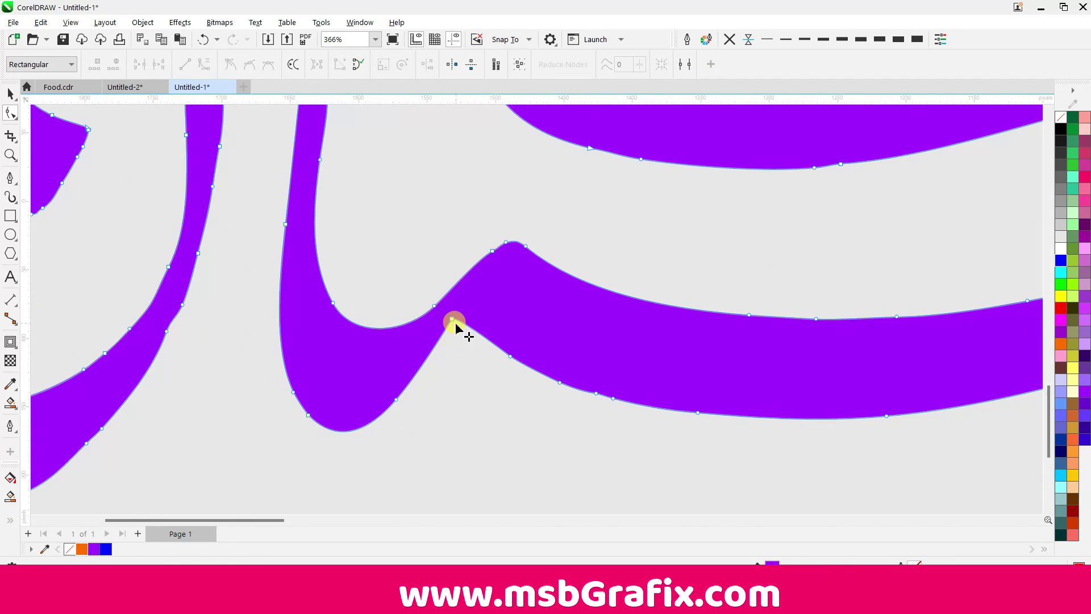
scroll(309, 390, down, 2)
scroll(341, 375, down, 2)
scroll(464, 312, up, 1)
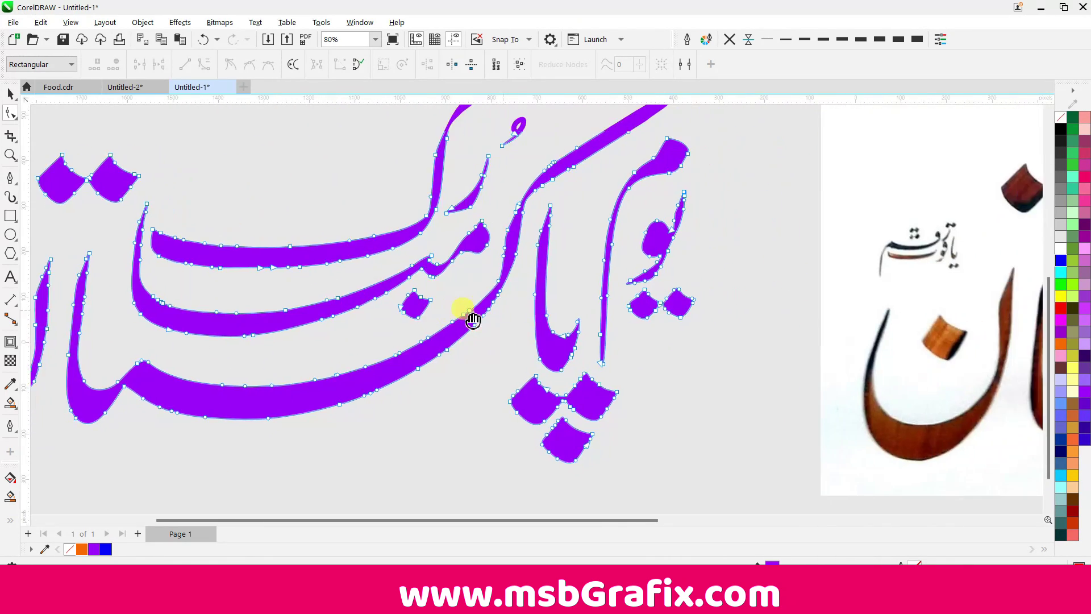
scroll(470, 318, up, 2)
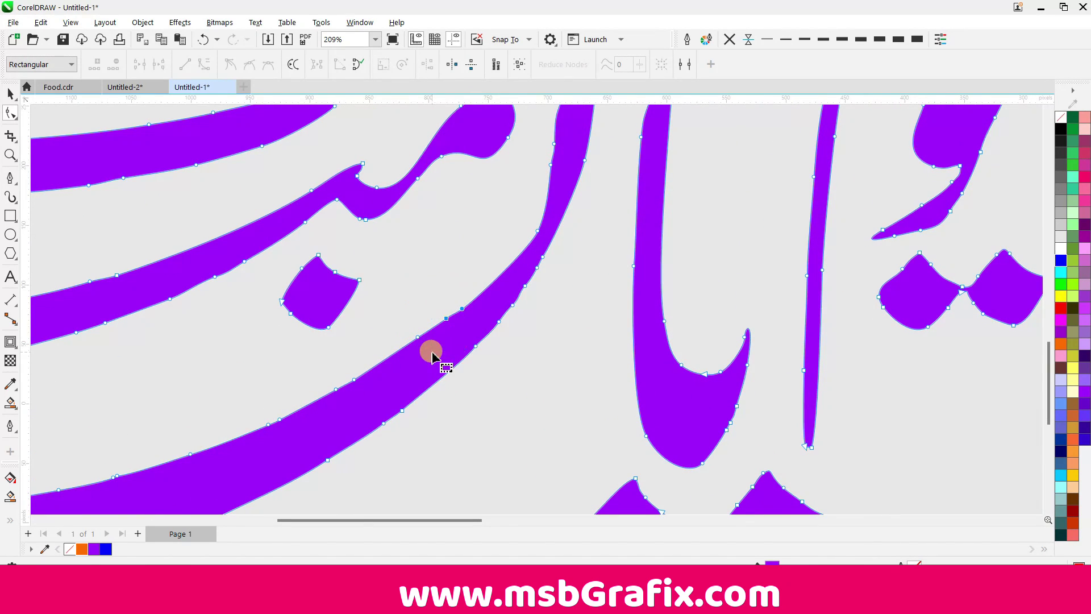
key(Delete)
Delete the surplus nodes along the long stroke.
click(555, 258)
scroll(494, 362, down, 1)
scroll(543, 313, down, 1)
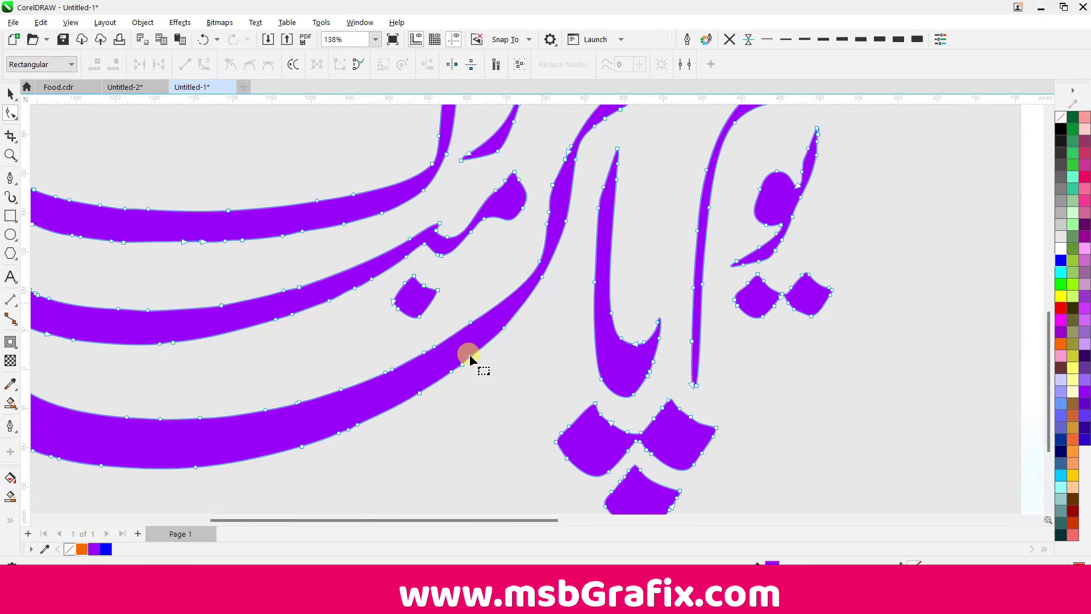
key(Delete)
click(440, 360)
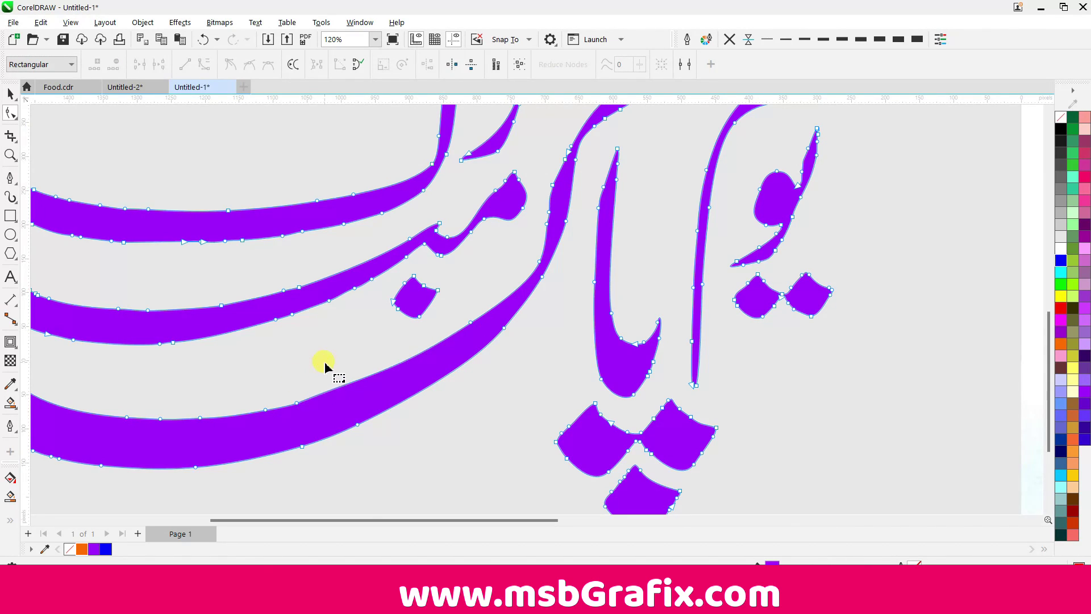
scroll(325, 366, down, 2)
click(325, 401)
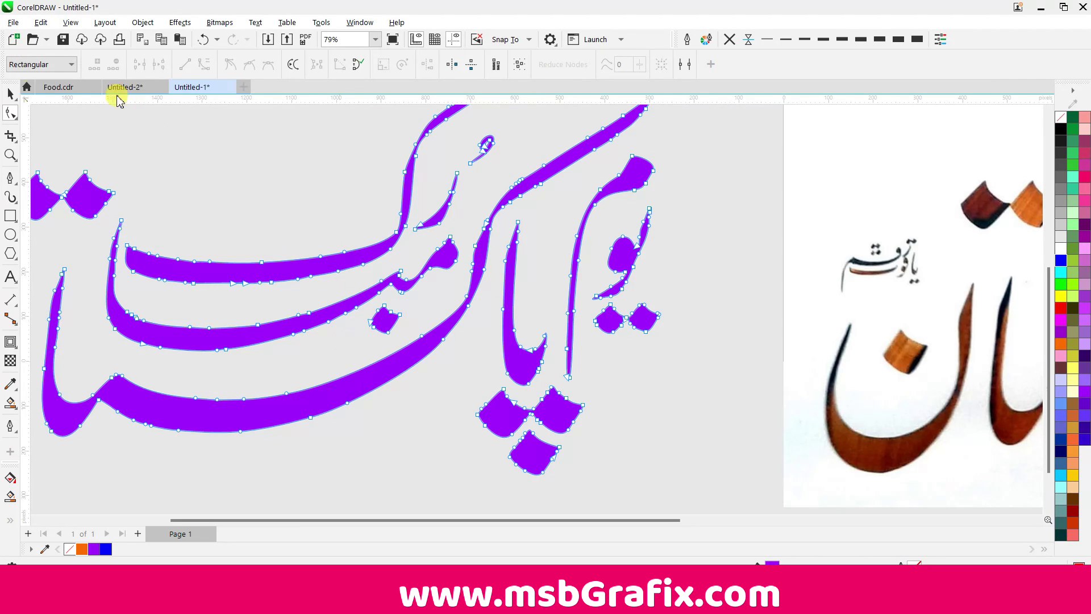
click(10, 93)
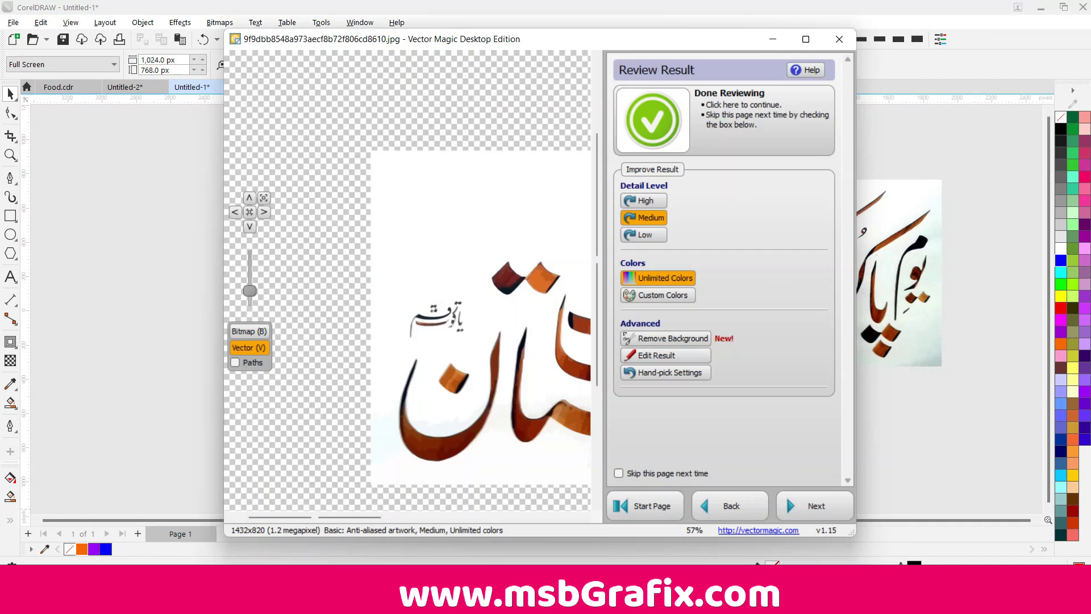
In Vector Magic, finish reviewing and save the trace as PDF file 00001.
scroll(438, 414, down, 2)
scroll(353, 419, down, 2)
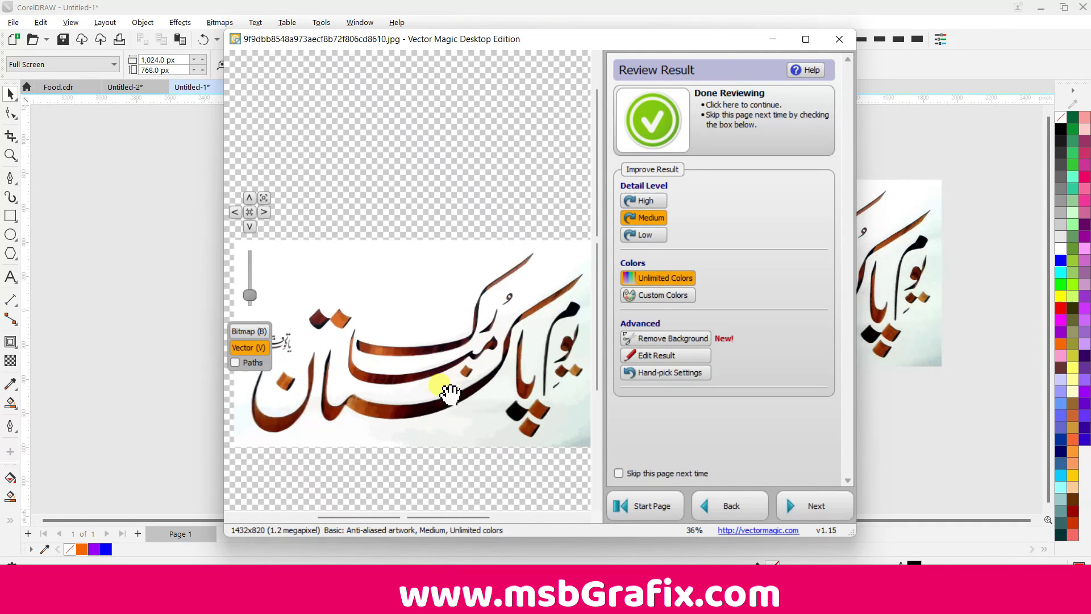
click(707, 145)
click(653, 120)
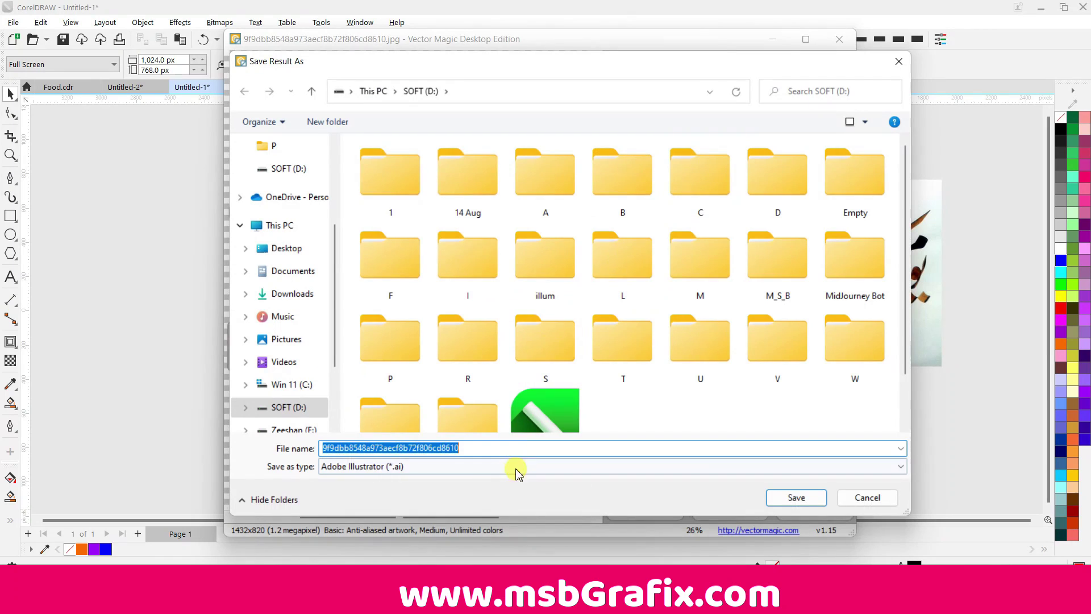
click(516, 467)
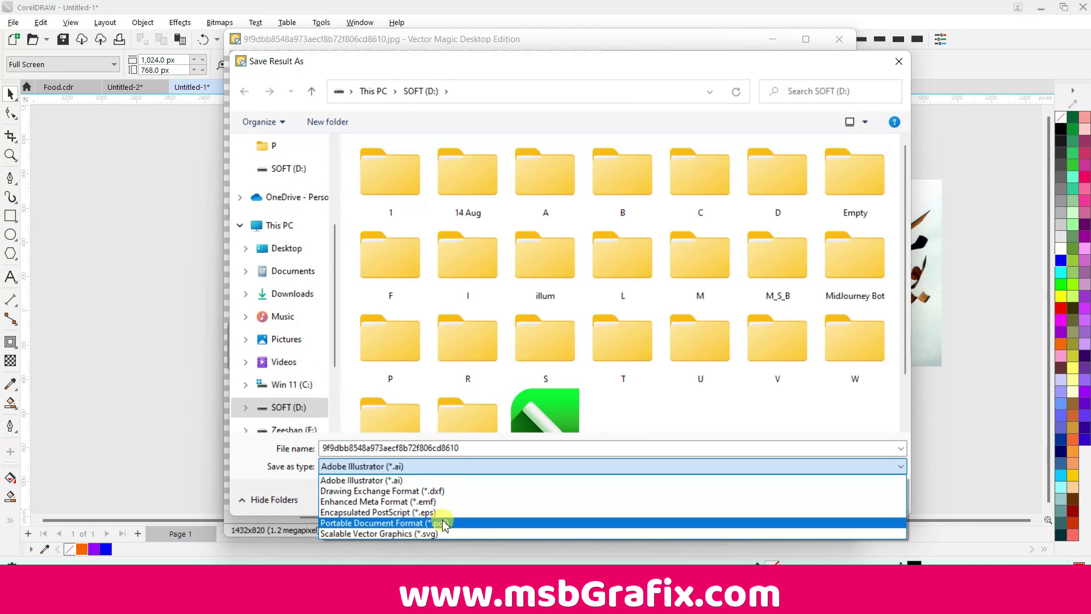
click(392, 523)
text(00001)
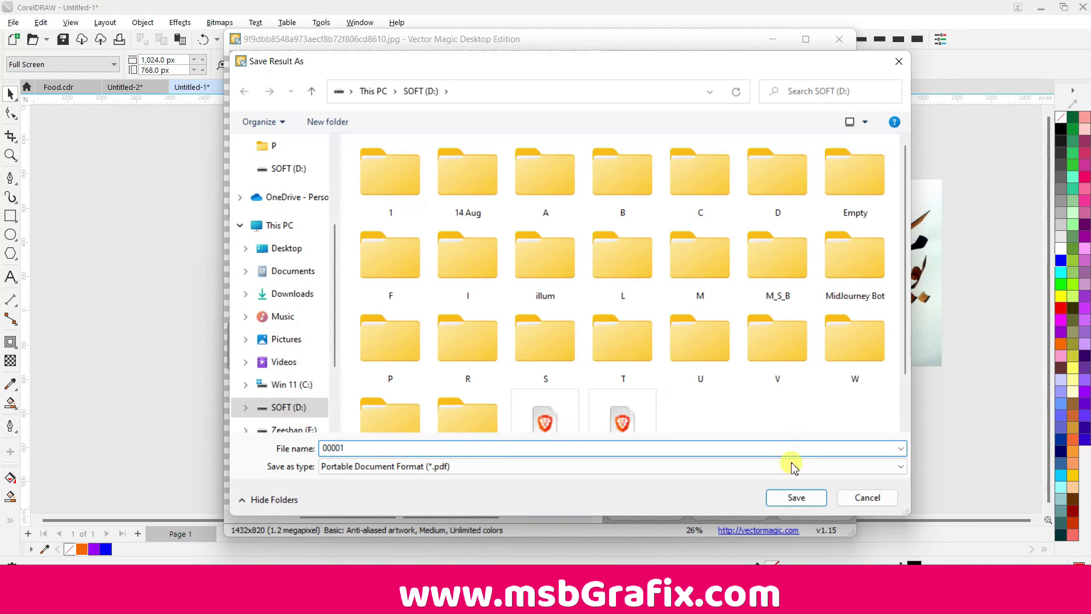
click(796, 498)
click(794, 500)
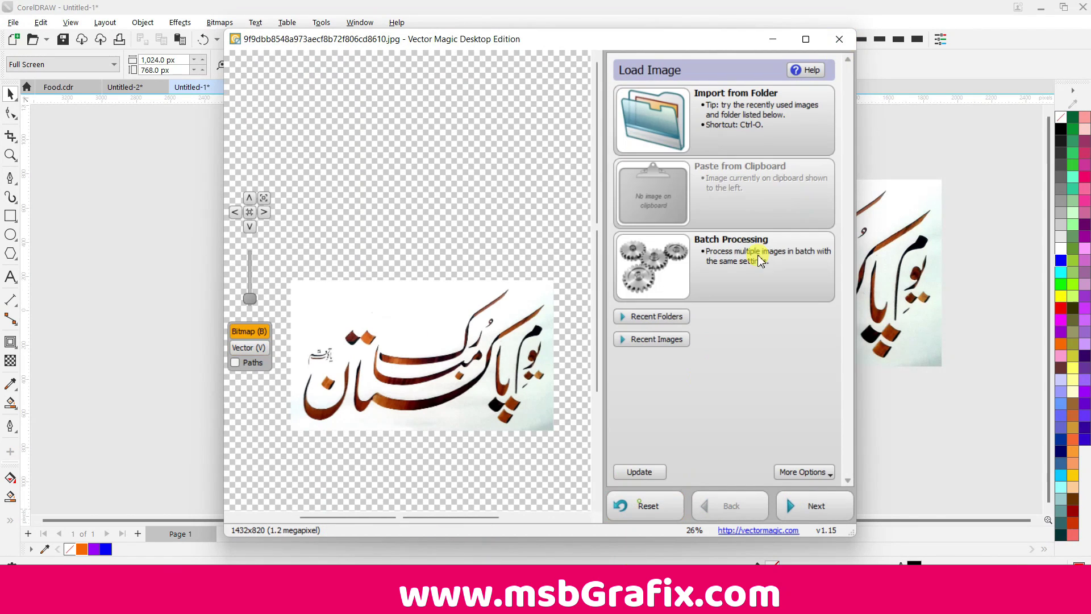
Import the 00001 PDF into the CorelDRAW drawing.
click(773, 38)
right_click(377, 421)
click(409, 489)
click(550, 290)
click(711, 440)
Place the imported trace below the purple art and Ungroup All.
click(550, 335)
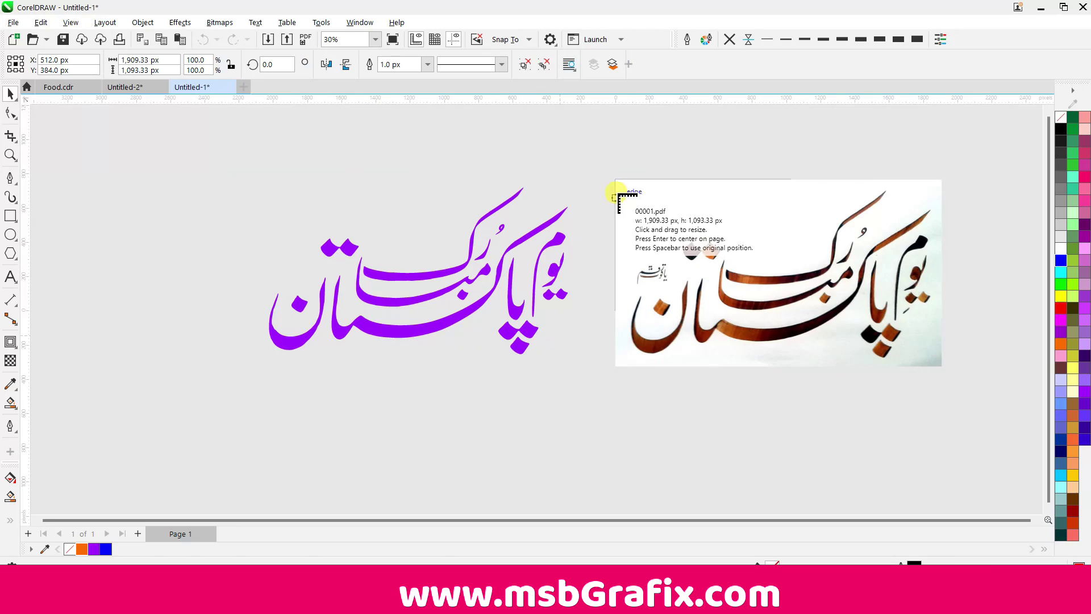
scroll(614, 175, down, 2)
click(409, 342)
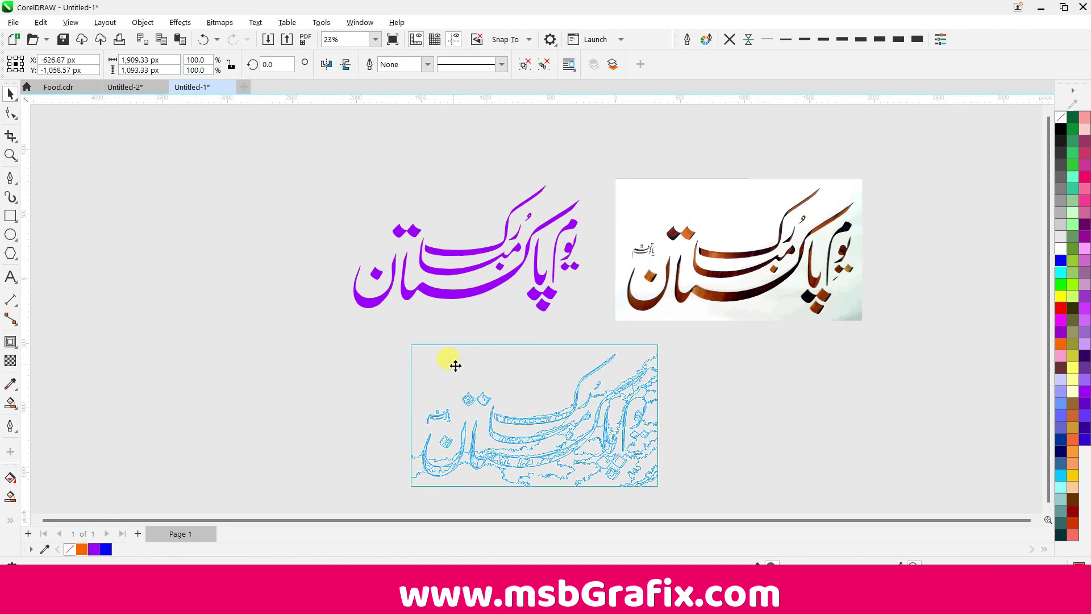
click(531, 65)
scroll(555, 275, up, 2)
click(556, 274)
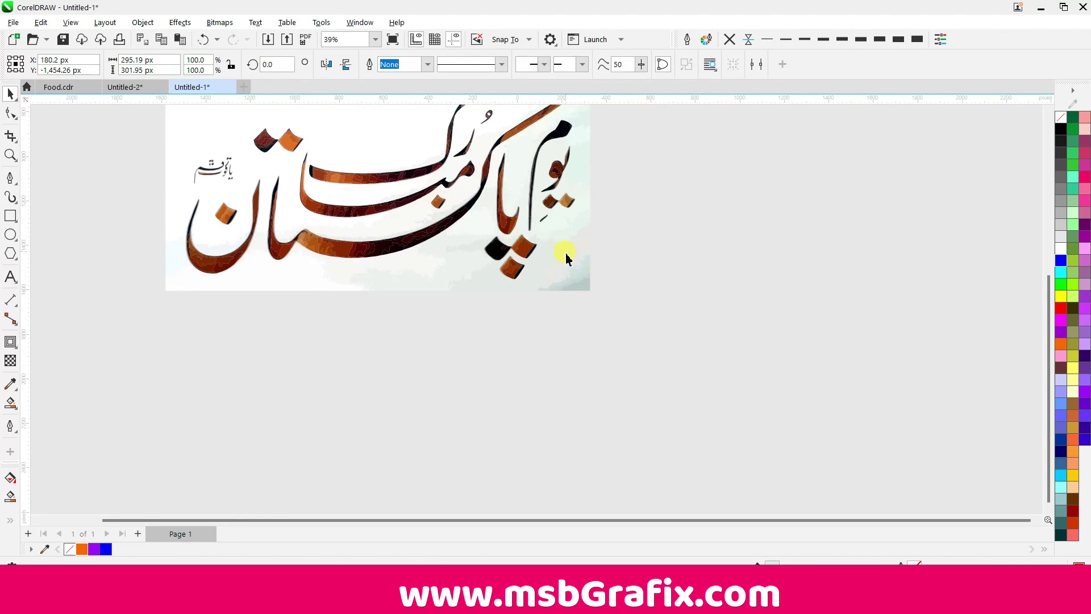
click(492, 296)
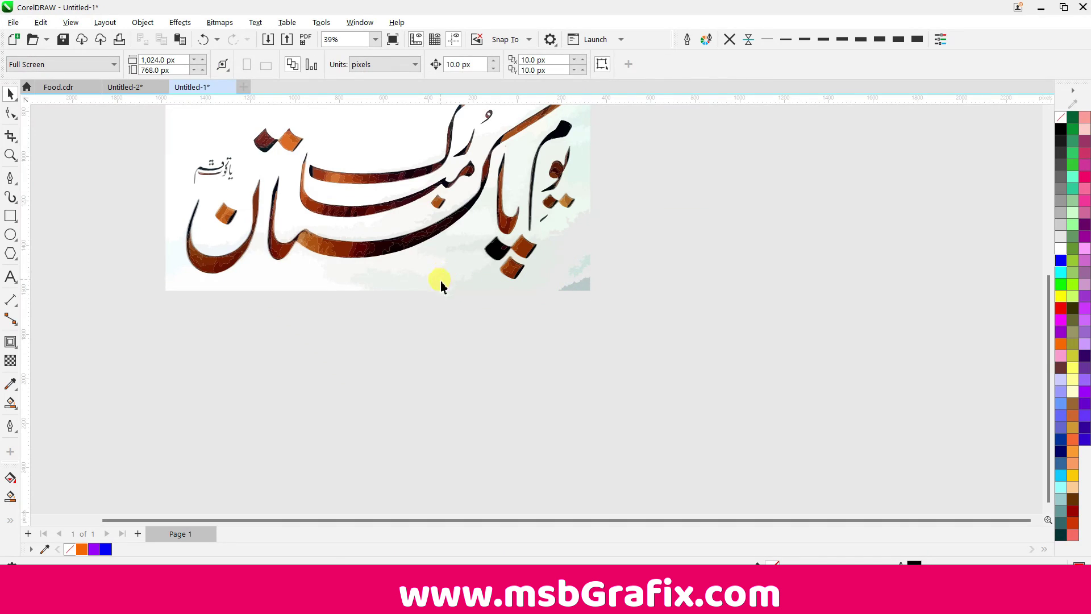
Delete the white background pieces at the bottom-left, left, top-right and bottom-right.
click(392, 273)
key(Delete)
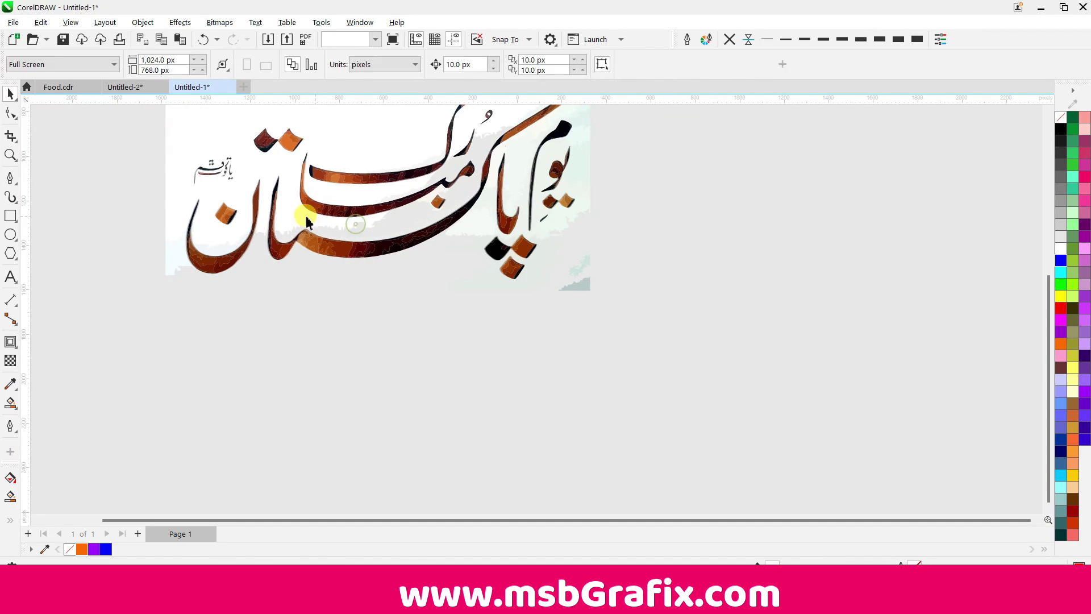
click(307, 222)
key(Delete)
click(175, 245)
key(Delete)
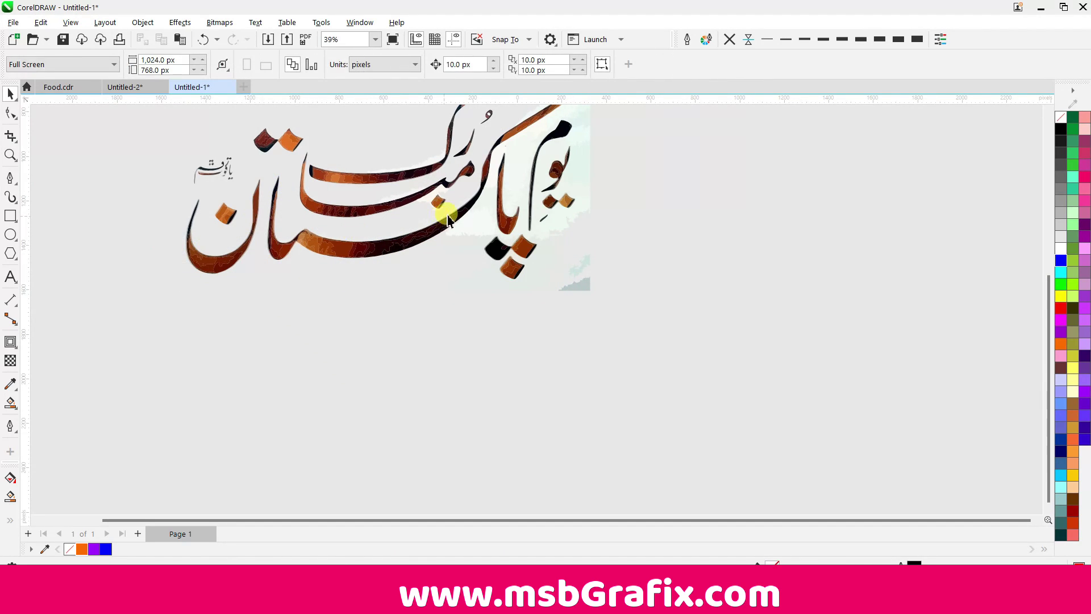
click(583, 171)
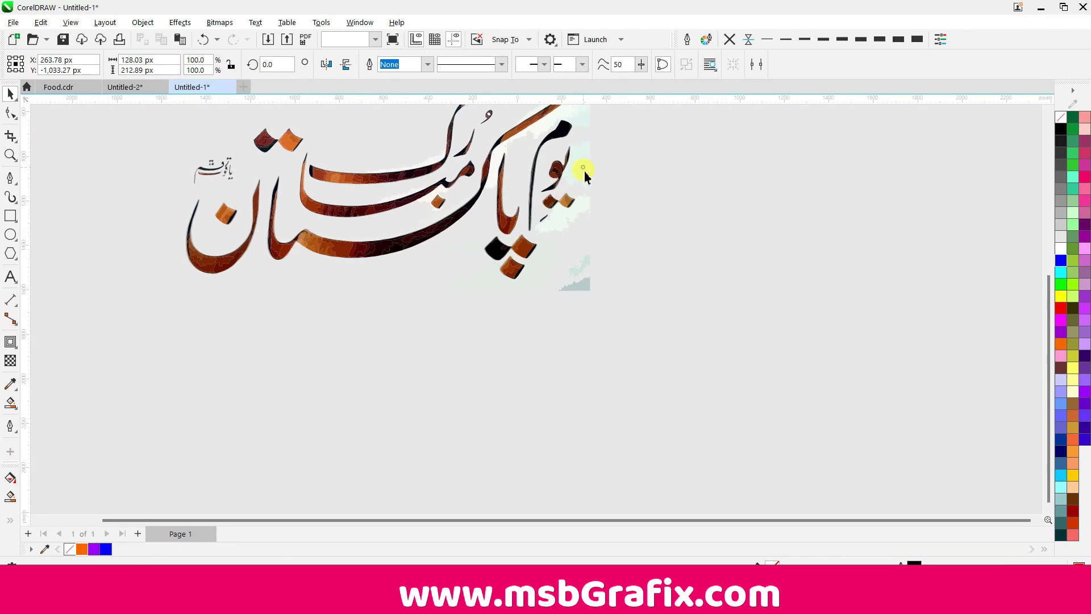
key(Delete)
click(592, 278)
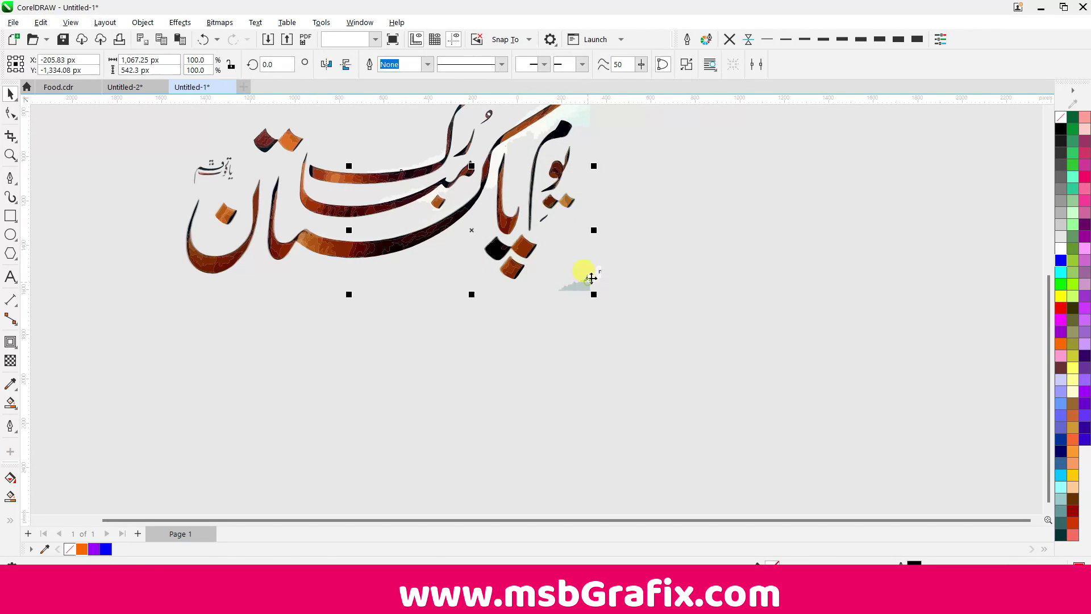
key(Delete)
Check the small stroke pieces, then marquee-select all the traced calligraphy pieces.
scroll(594, 256, up, 3)
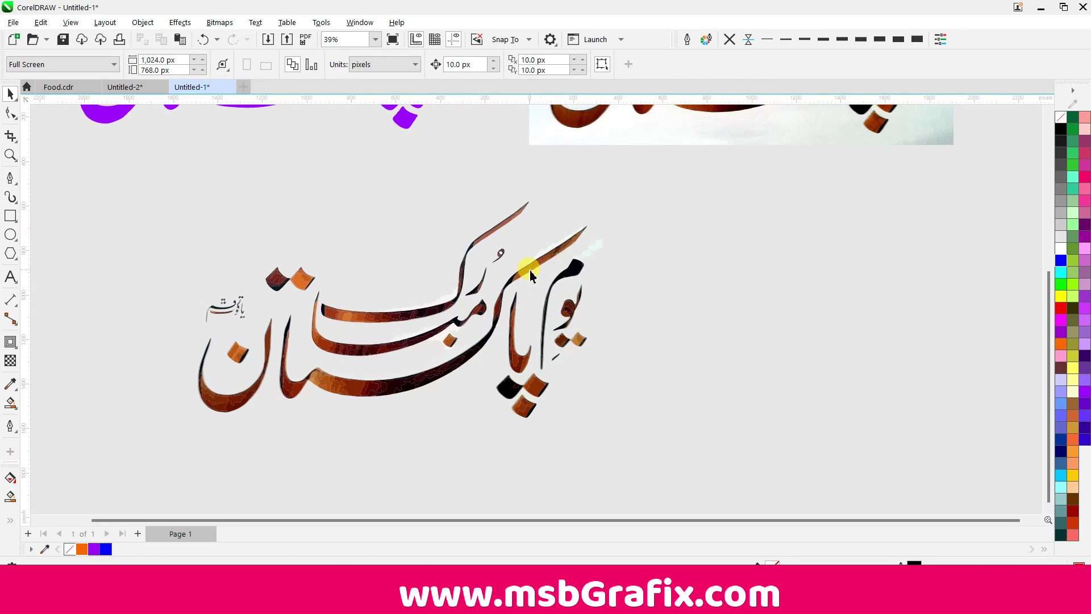
scroll(531, 275, up, 2)
click(609, 268)
click(390, 321)
click(344, 364)
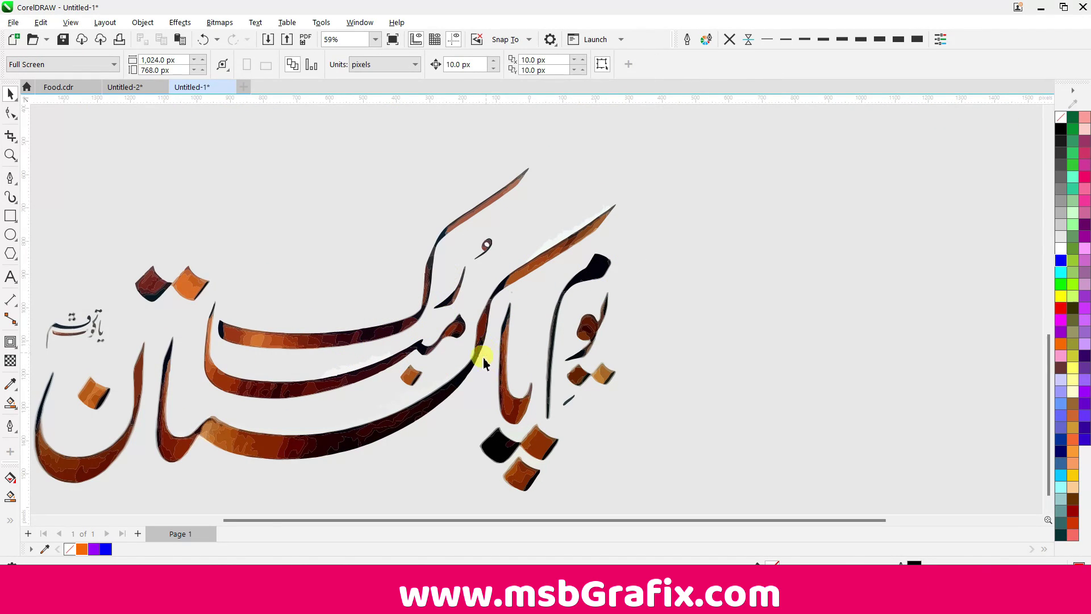
scroll(582, 348, down, 2)
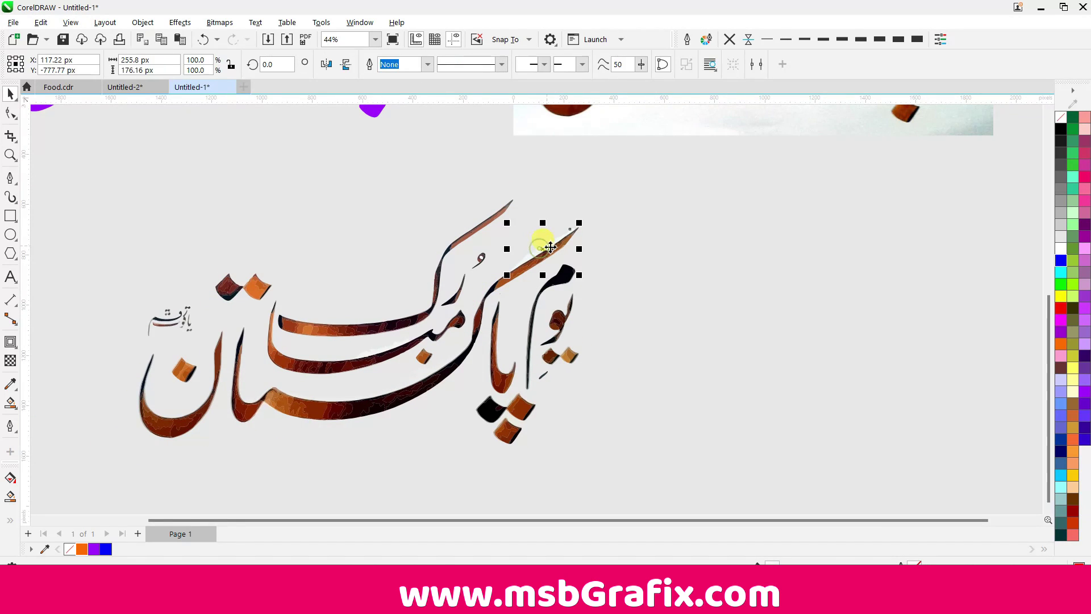
drag(638, 164, 142, 521)
Zoom in to inspect a thin stroke piece of the trace.
click(419, 341)
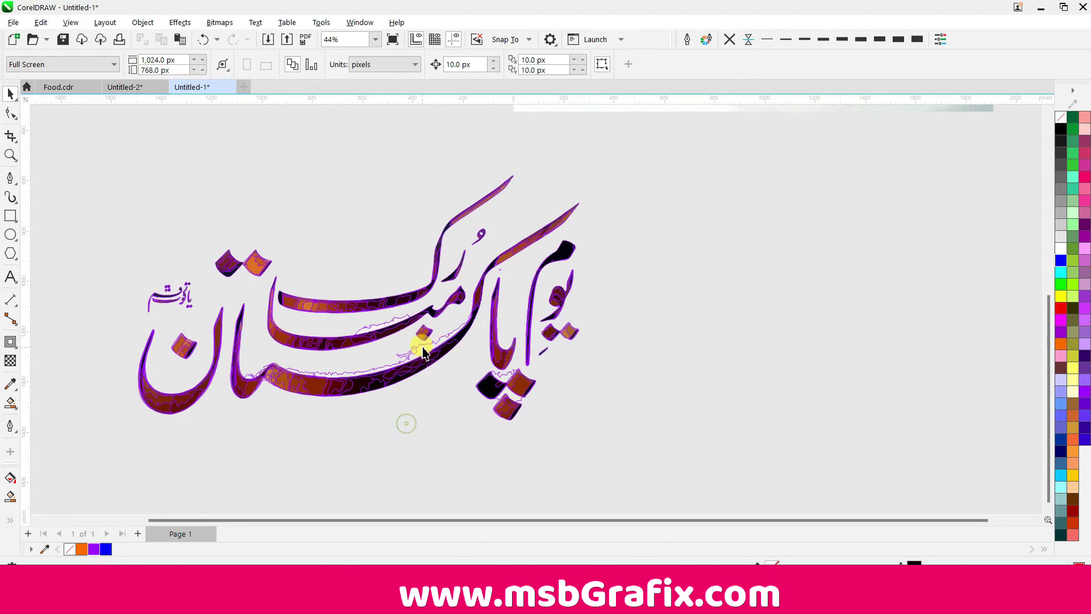
click(288, 370)
scroll(292, 370, up, 2)
drag(293, 370, 228, 379)
scroll(227, 379, up, 2)
scroll(251, 378, up, 1)
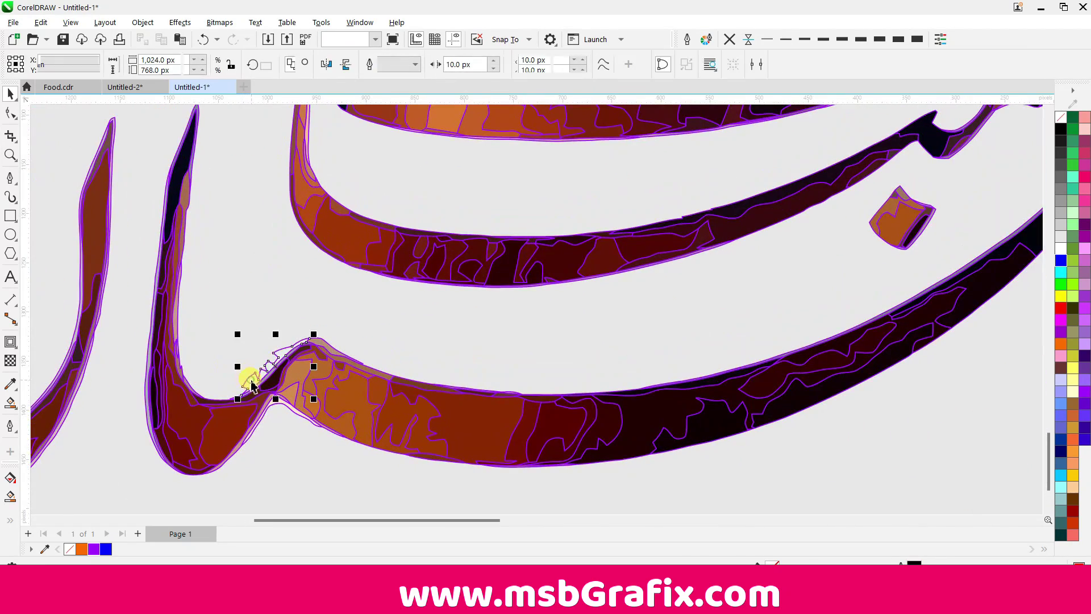
key(Escape)
Zoom around the whole trace, then fill the traced calligraphy with yellow.
scroll(293, 390, down, 3)
scroll(777, 382, up, 3)
scroll(777, 382, down, 3)
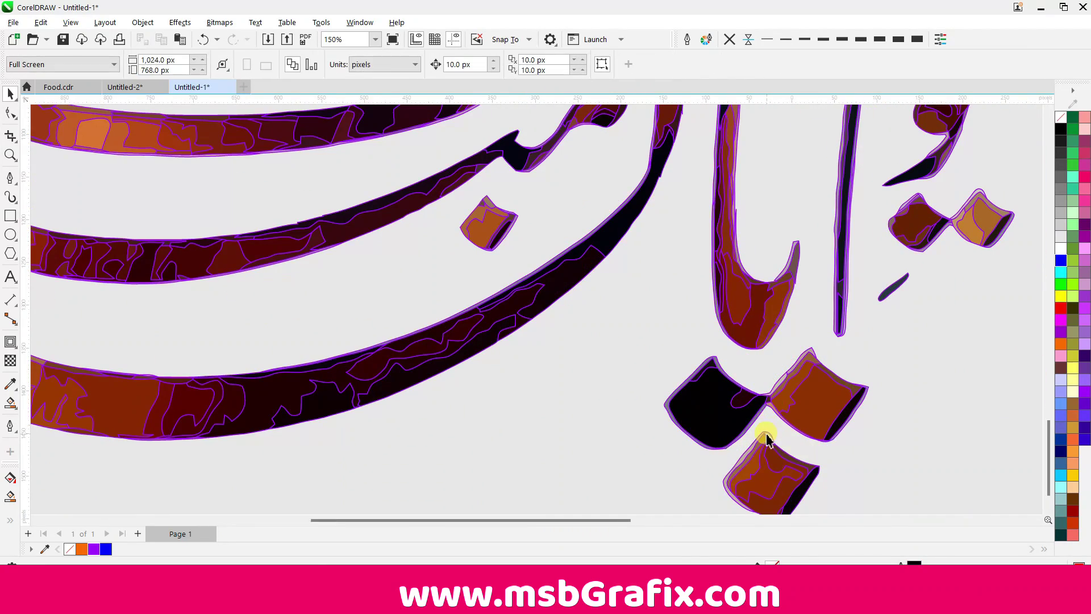
scroll(755, 227, up, 3)
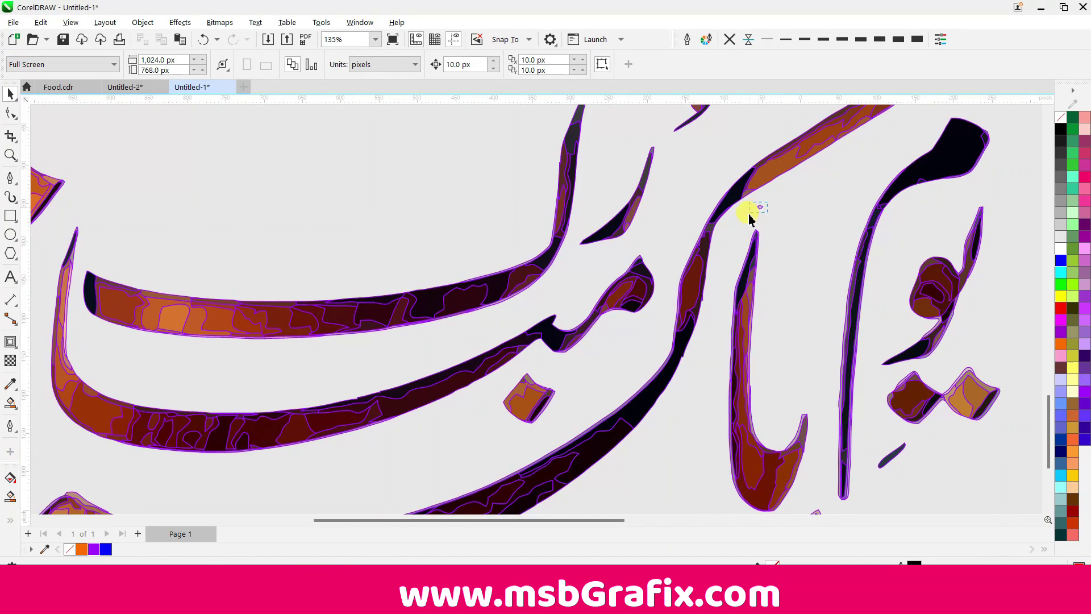
scroll(749, 220, down, 3)
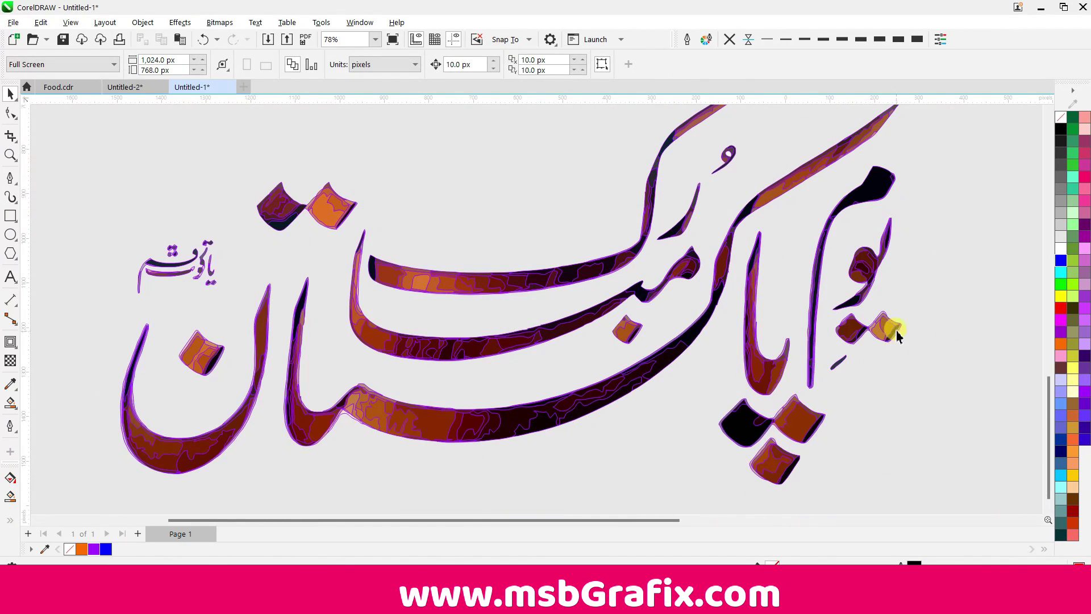
scroll(897, 335, up, 4)
scroll(812, 276, down, 5)
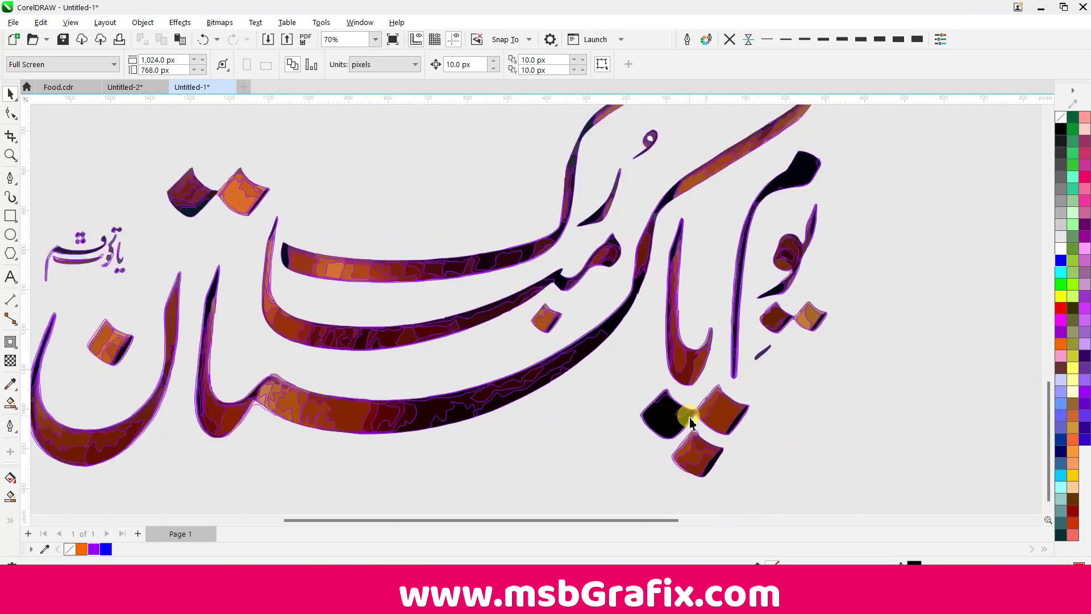
scroll(691, 421, up, 8)
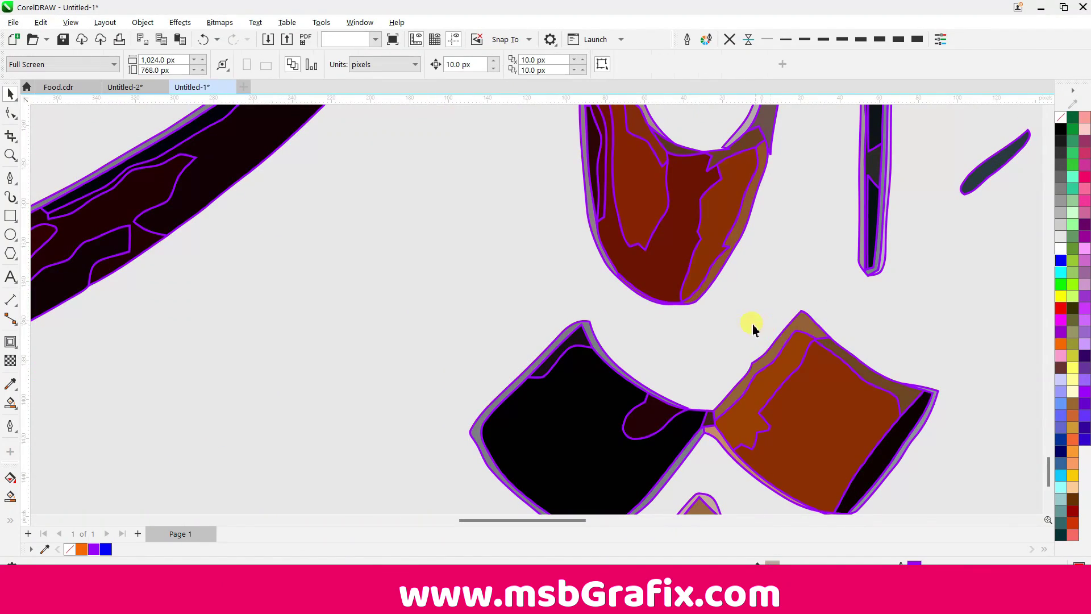
scroll(751, 328, down, 3)
scroll(705, 381, down, 4)
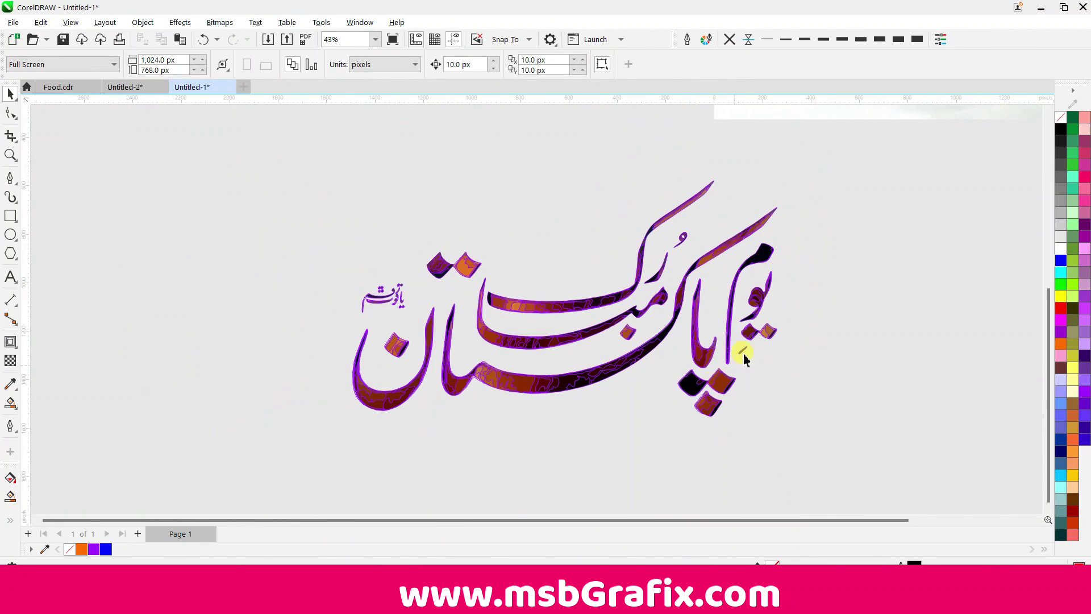
click(1061, 297)
Give the yellow trace a blue outline and weld its right-hand letter pieces into one curve.
right_click(1066, 263)
click(933, 237)
scroll(775, 276, up, 2)
scroll(780, 270, up, 3)
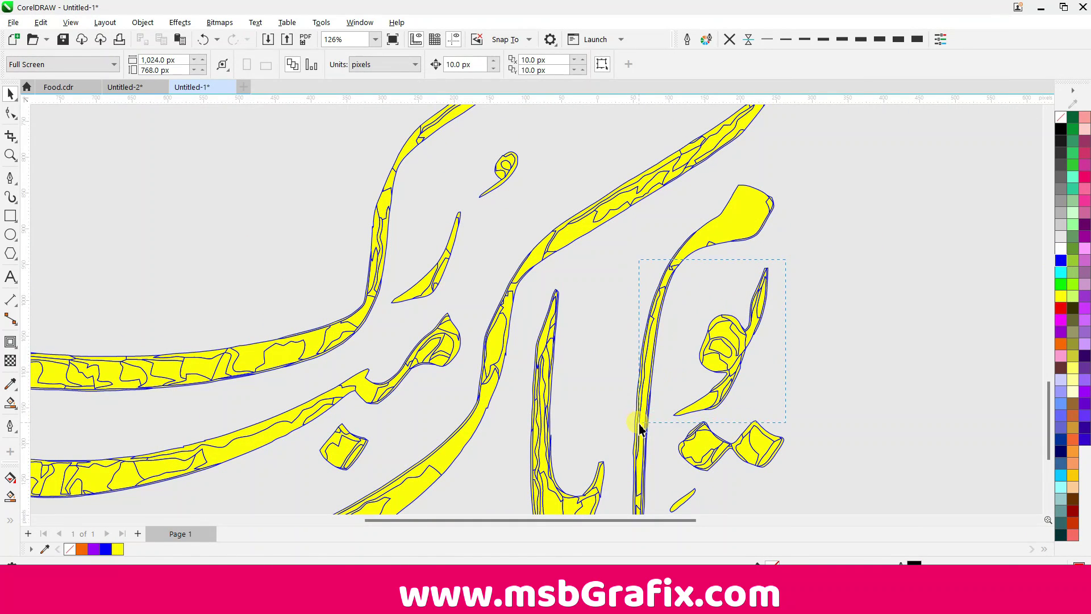
drag(639, 426, 639, 423)
click(398, 65)
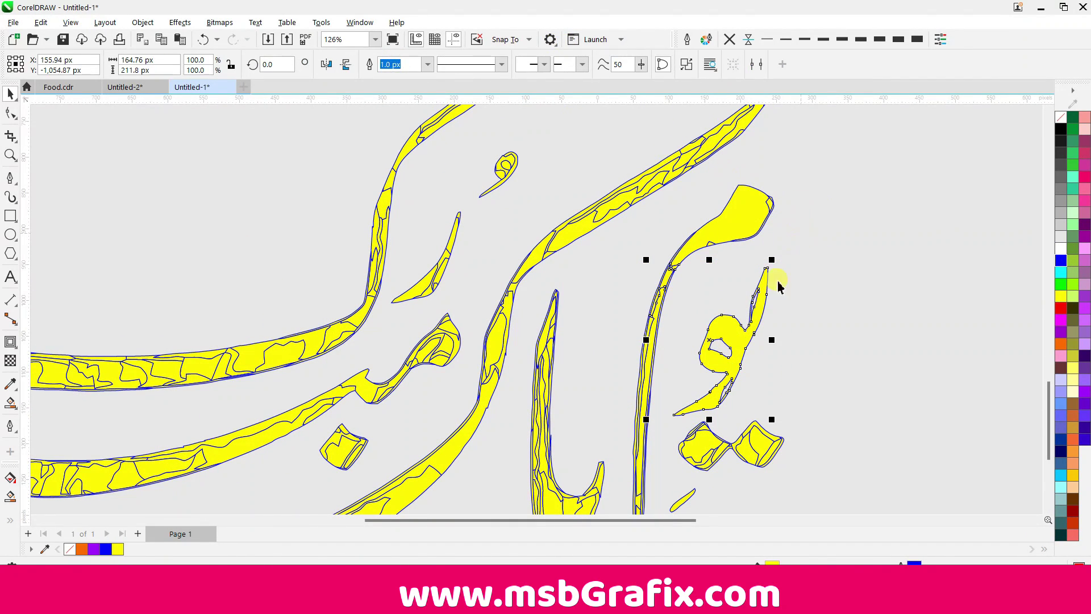
Select the traced calligraphy and zoom out to compare it with the purple version.
scroll(738, 324, up, 2)
click(740, 370)
click(718, 341)
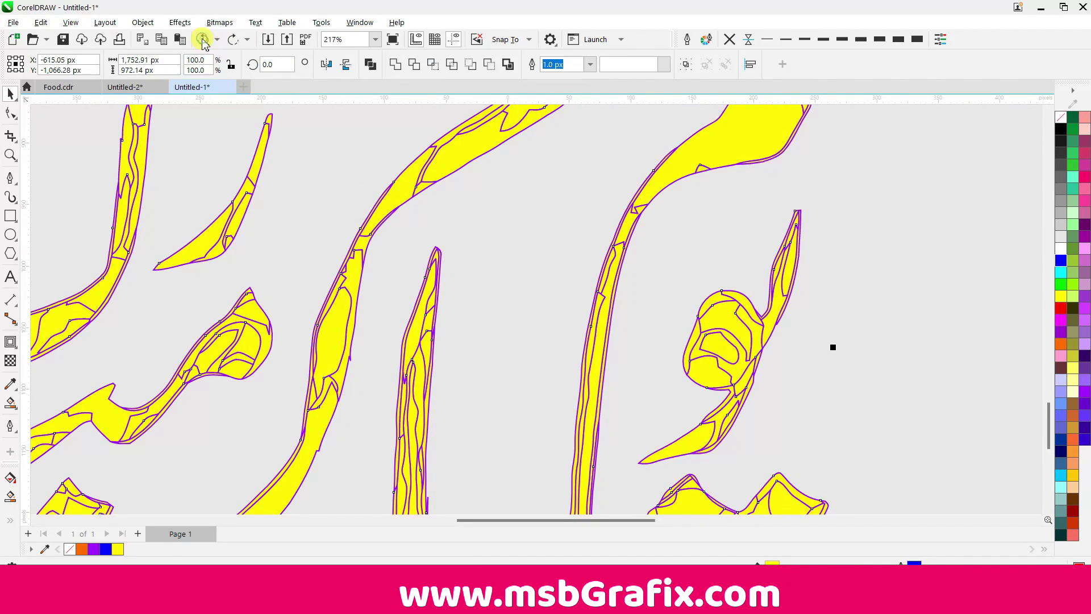
scroll(703, 258, down, 3)
scroll(703, 259, down, 2)
scroll(487, 256, up, 2)
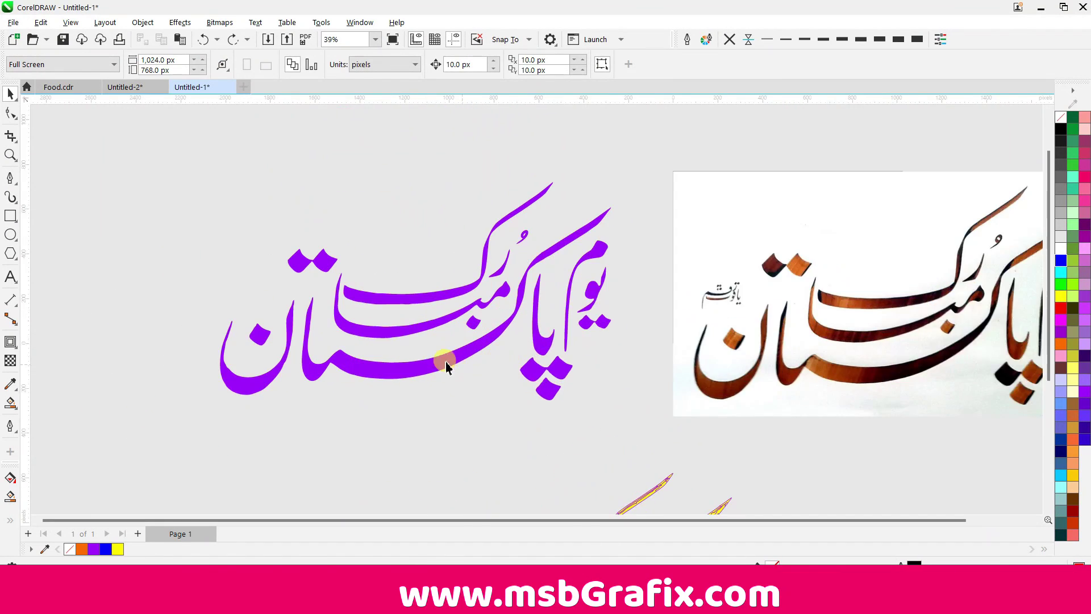
scroll(446, 361, up, 1)
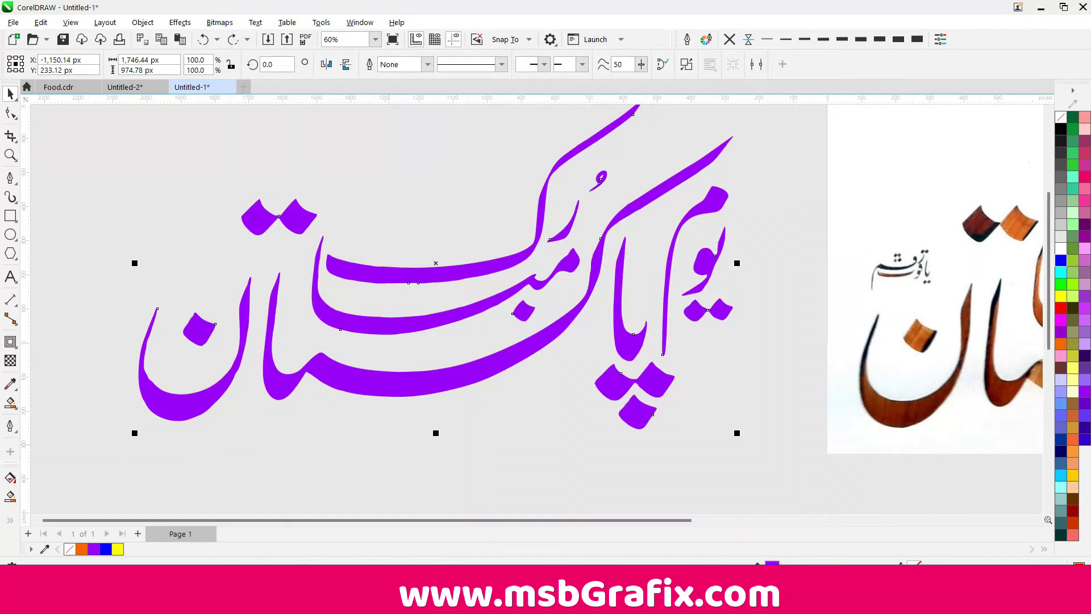